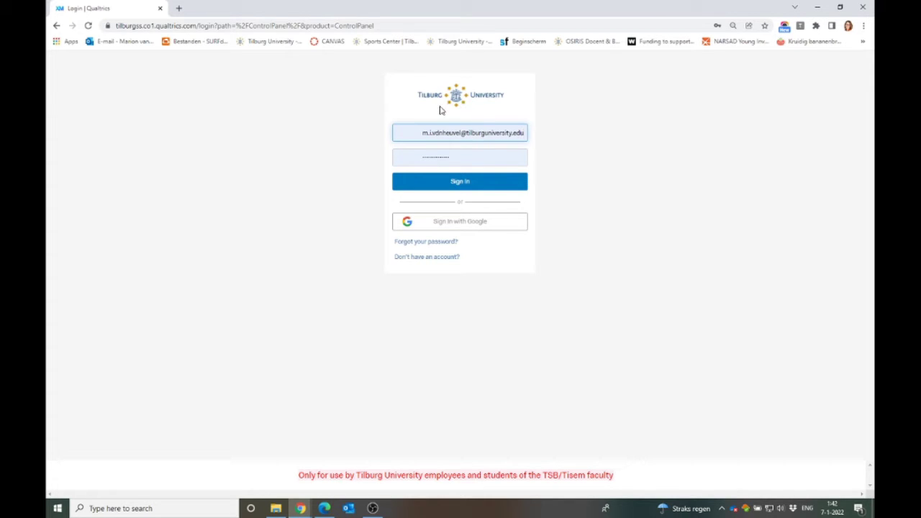
- Sign in with the prefilled account credentials and start a new survey project from scratch
left_click(464, 185)
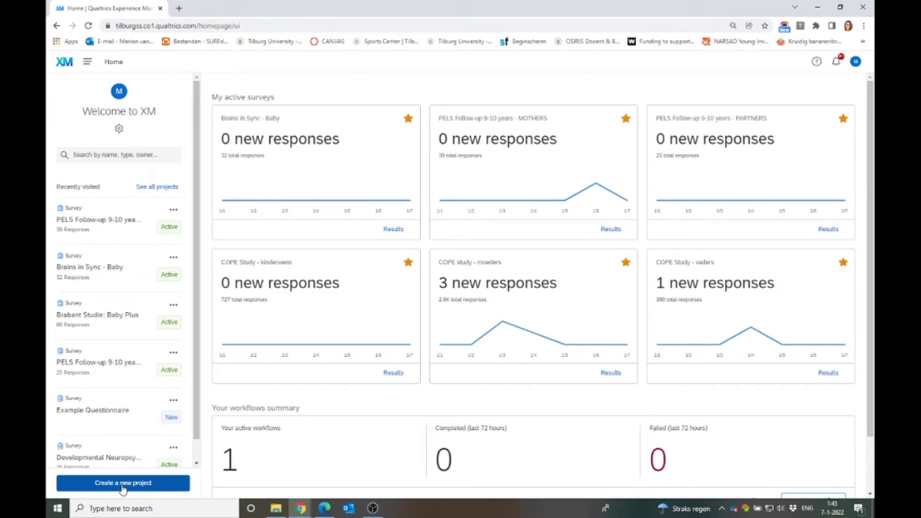
left_click(123, 482)
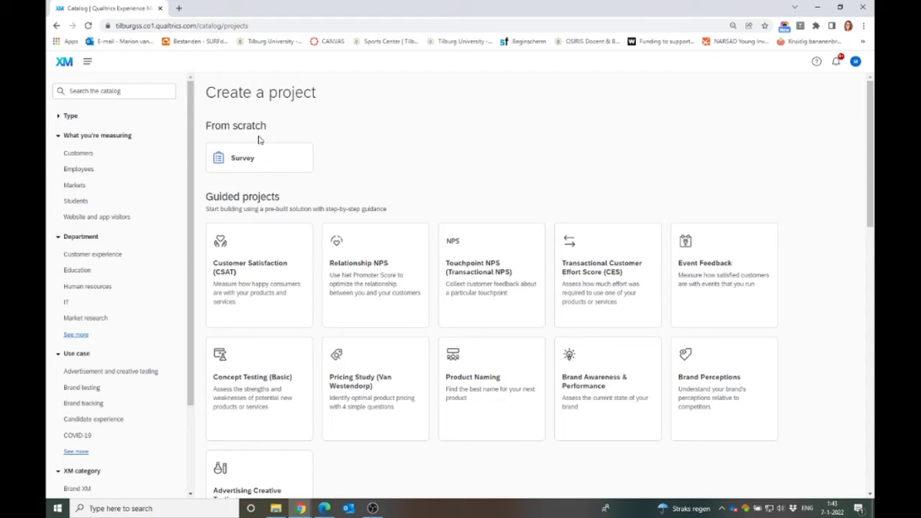
left_click(253, 168)
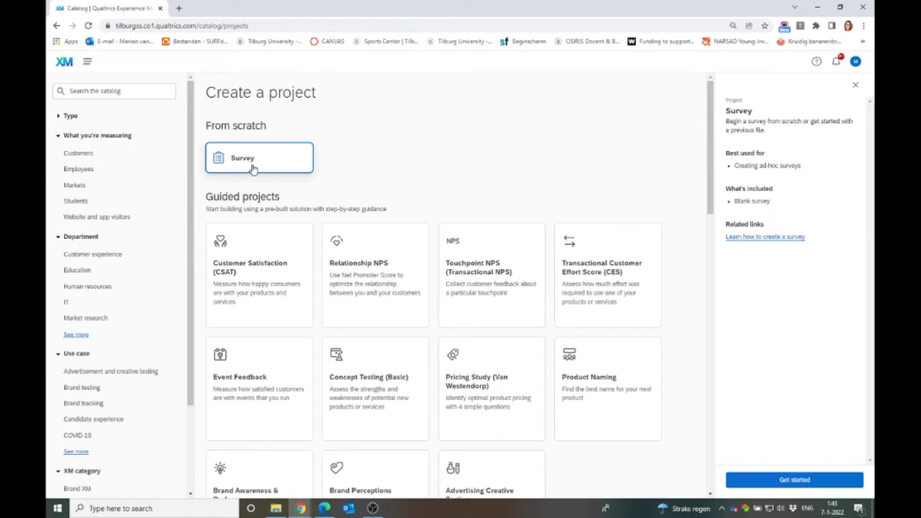
left_click(794, 480)
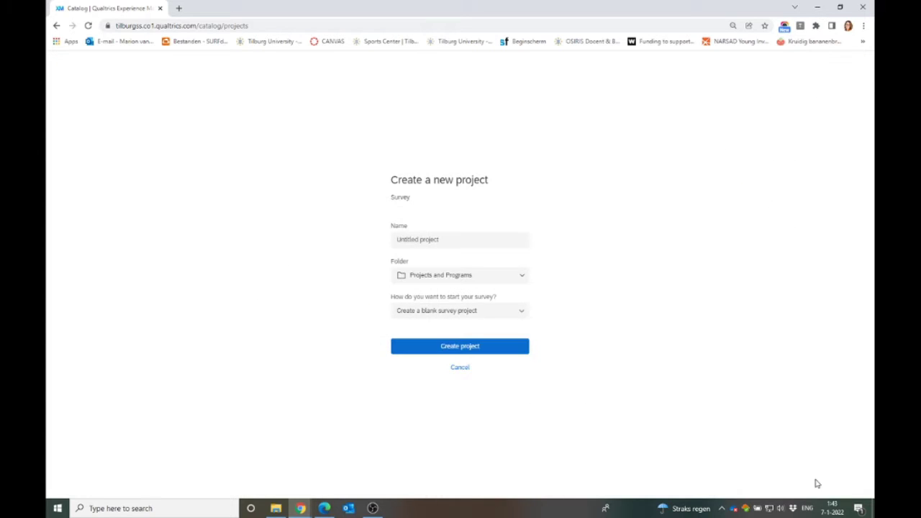
- Create a blank survey project named Example Questionnaire in the Projects and Programs folder
left_click(452, 241)
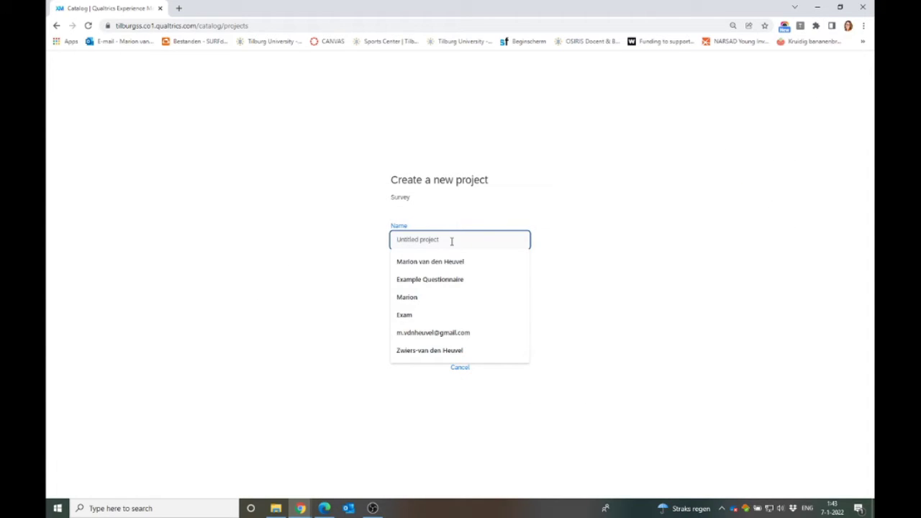
left_click(441, 282)
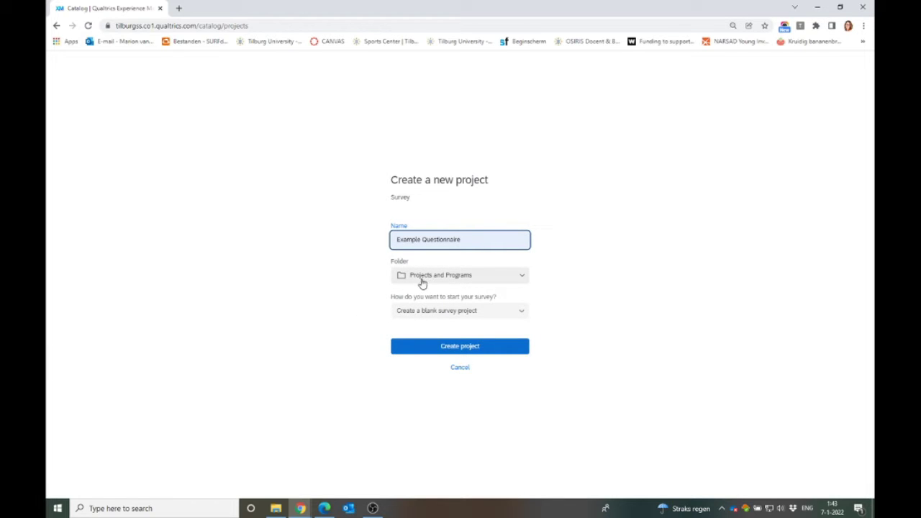
left_click(497, 282)
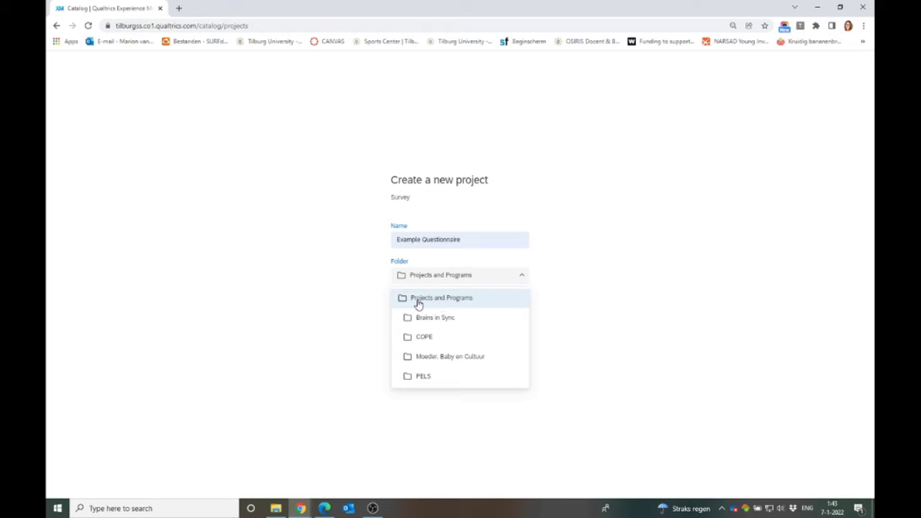
left_click(459, 304)
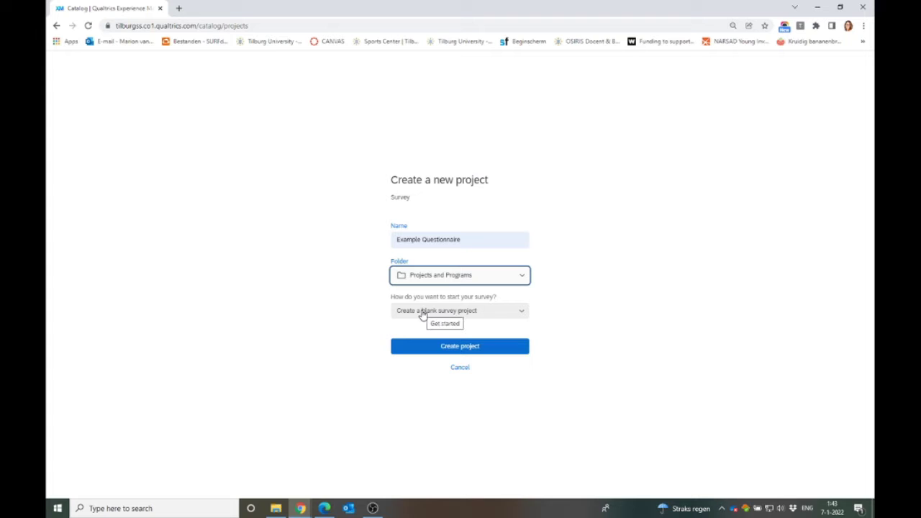
left_click(422, 312)
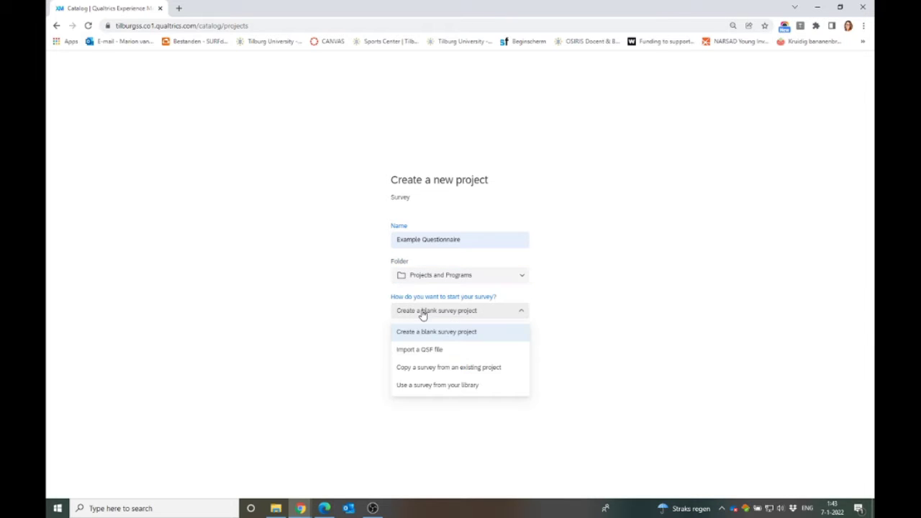
left_click(465, 338)
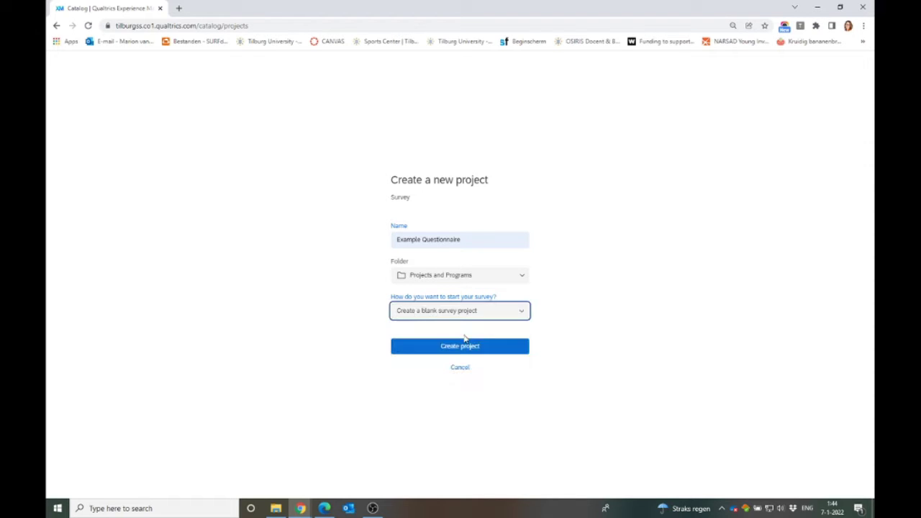
left_click(465, 346)
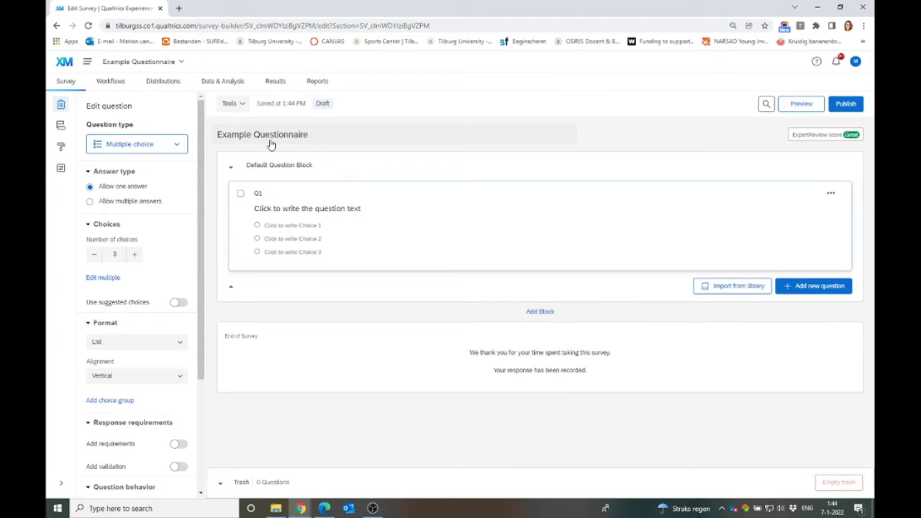
- Rename the default question block as Demographics
left_click(312, 135)
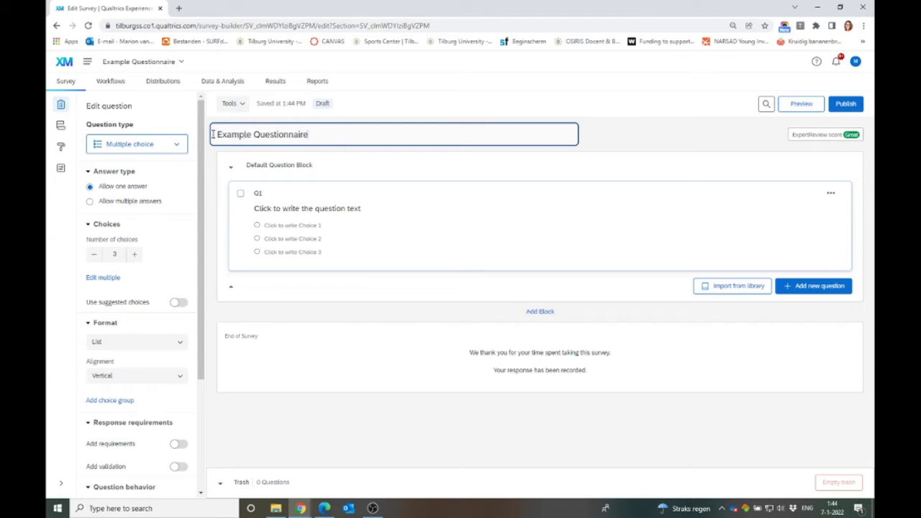
left_click(319, 287)
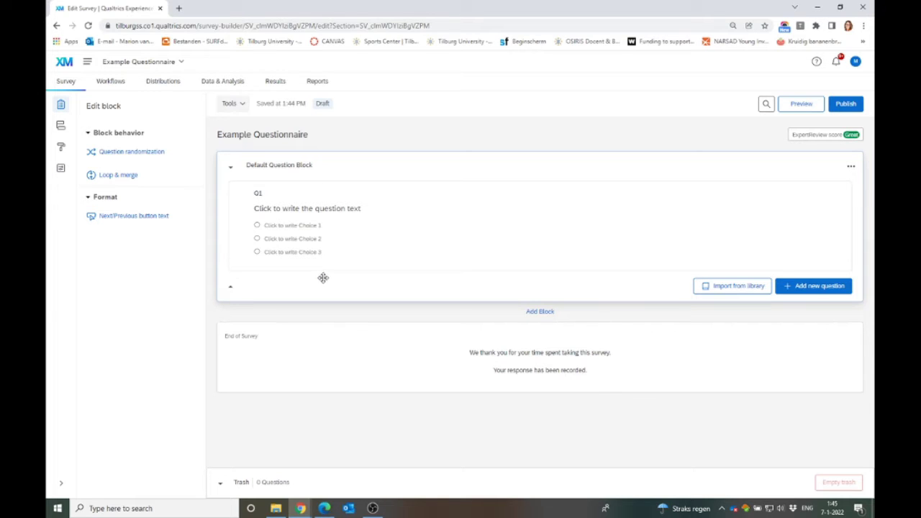
left_click(310, 170)
type("Demo")
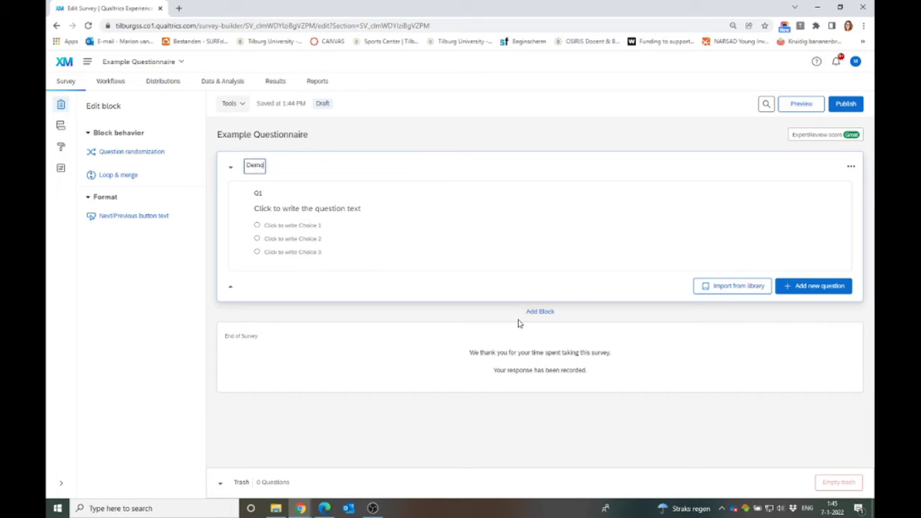
type("graphics")
left_click(328, 167)
- Add a second block below Demographics and name it Stress Questionnaire
left_click(541, 311)
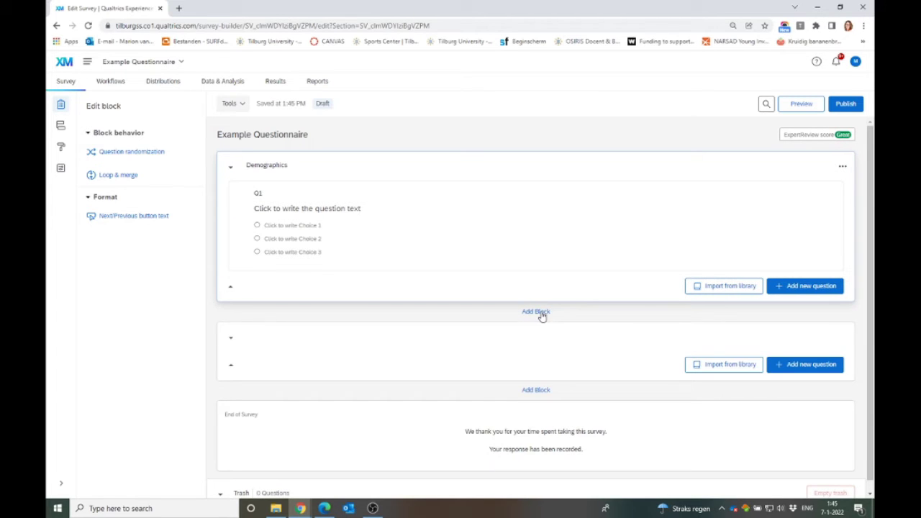
left_click(257, 338)
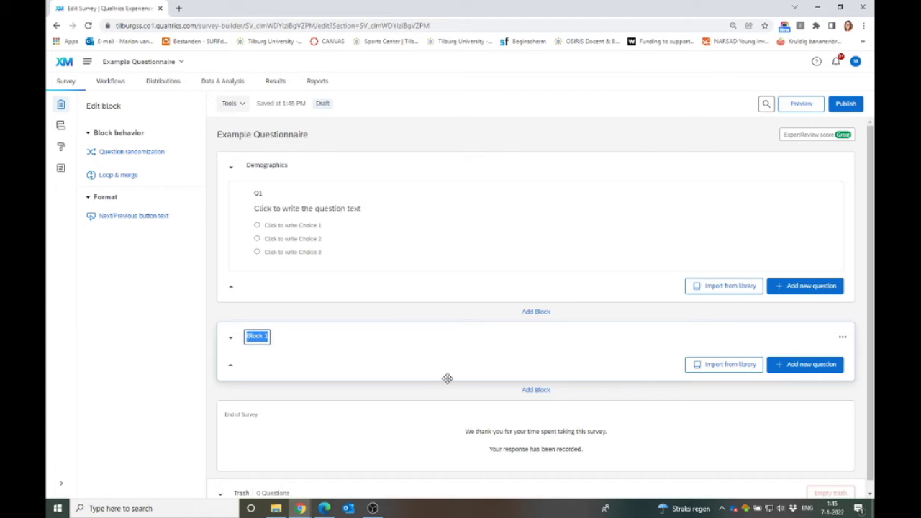
type("Stress Questionnaire")
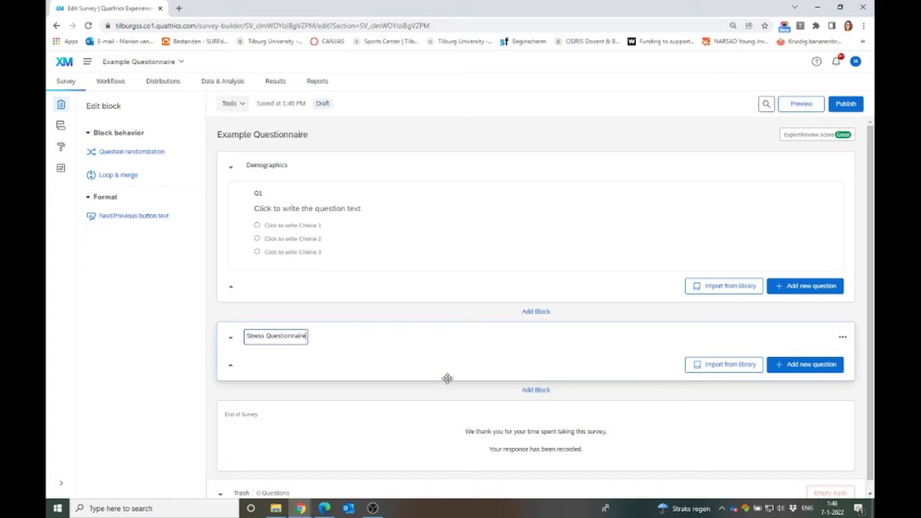
key("Return")
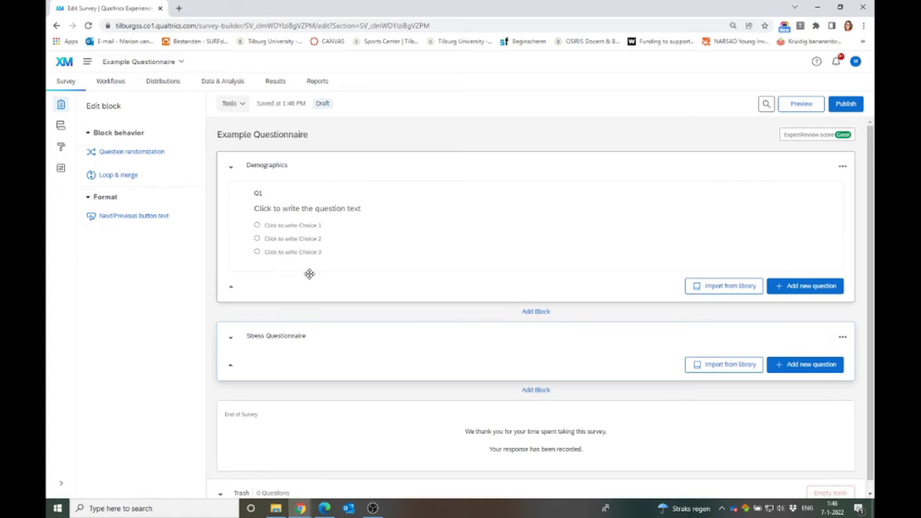
- Change the first Demographics question to a text entry question reading "What is your age? (years)"
left_click(410, 190)
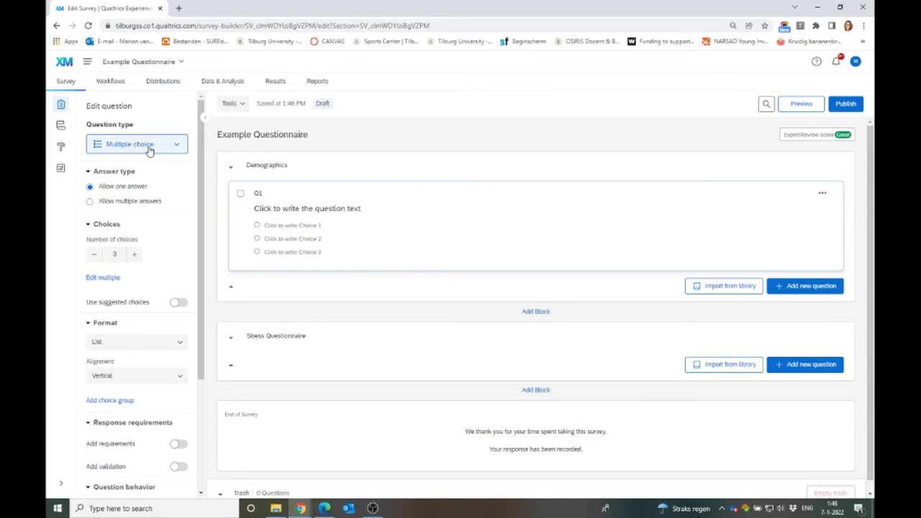
left_click(175, 148)
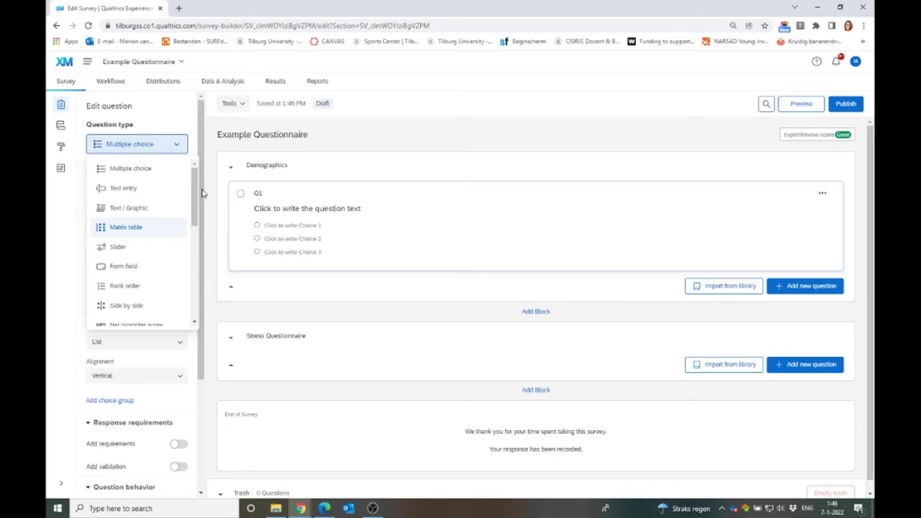
left_click_drag(195, 193, 194, 262)
scroll(136, 216, "up", 5)
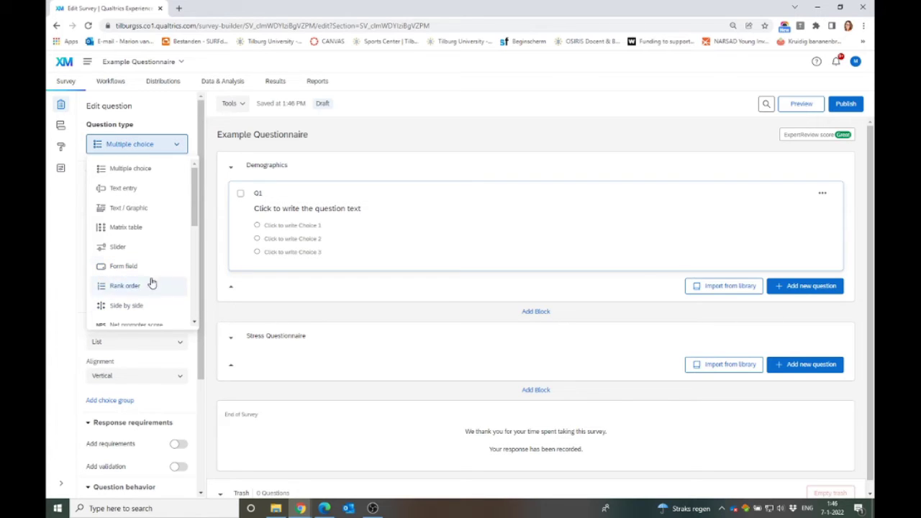
left_click(147, 190)
left_click(277, 210)
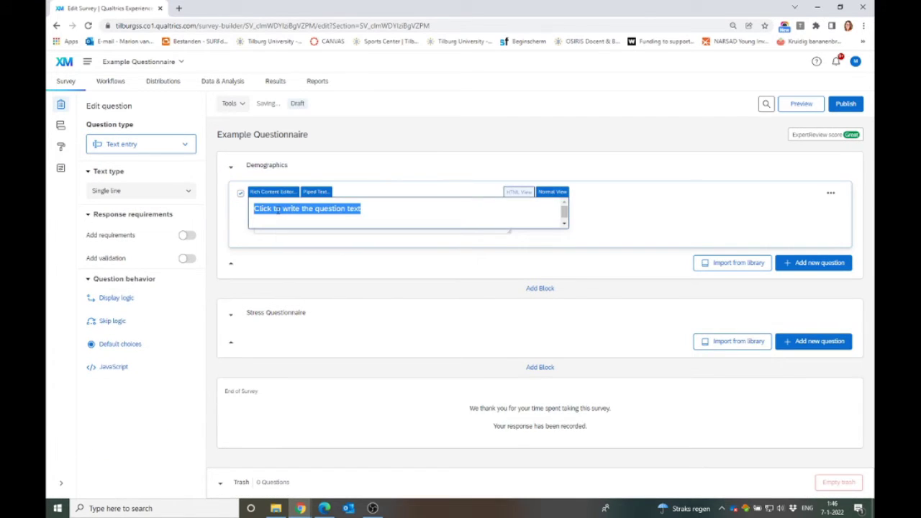
type("What is your age? (years")
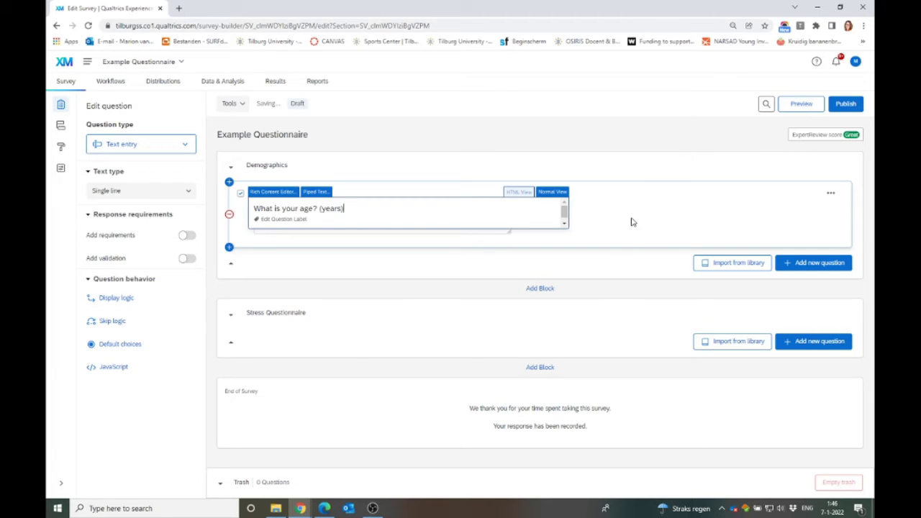
left_click(632, 221)
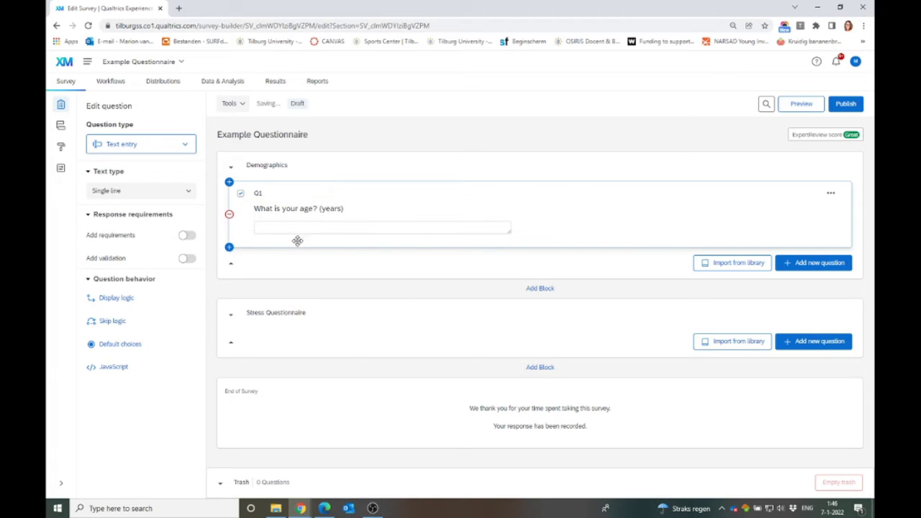
left_click(275, 228)
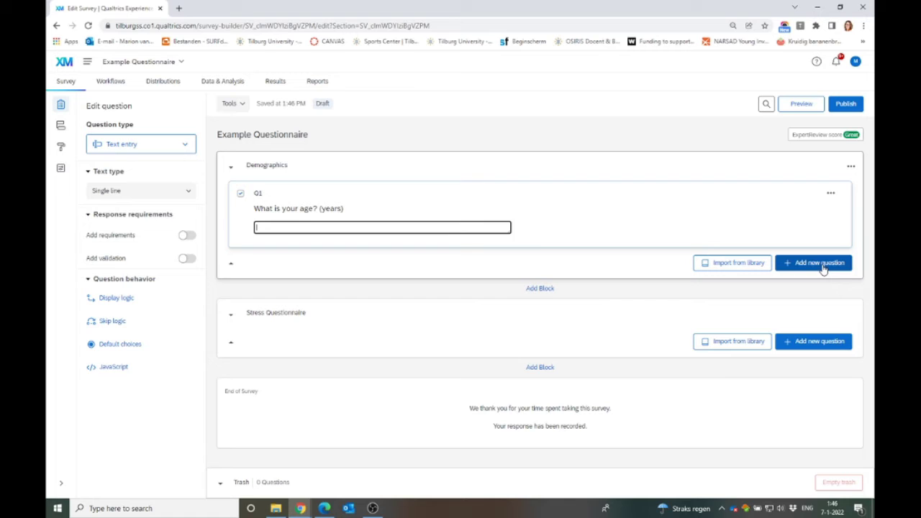
- Add a multiple choice question to the Demographics block with the text "What is your gender?"
left_click(820, 263)
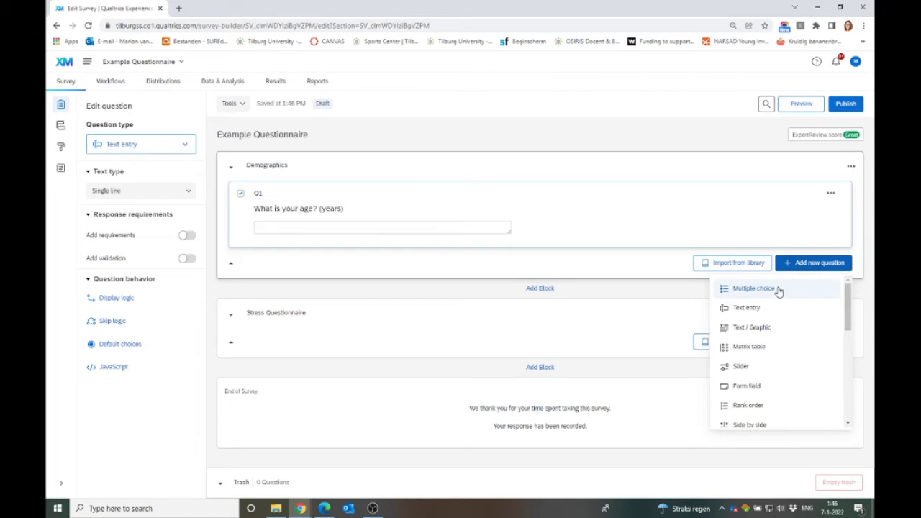
left_click(751, 295)
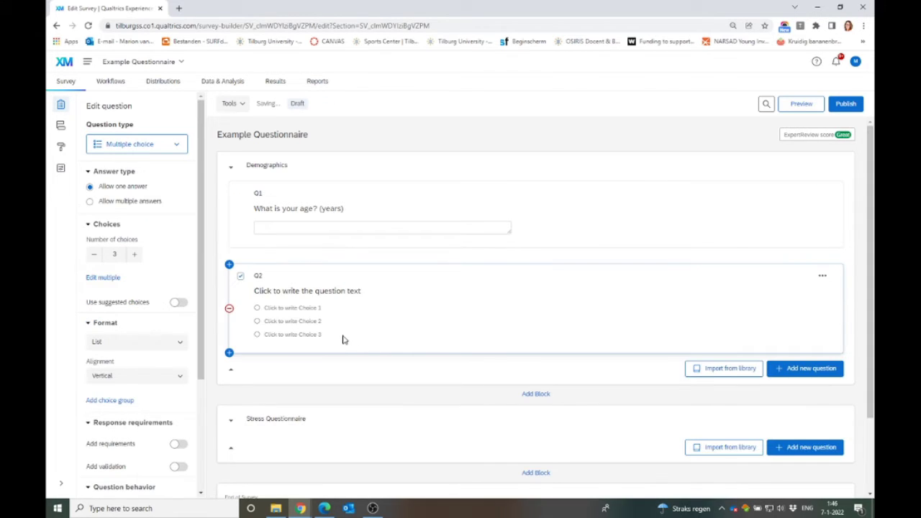
left_click(309, 291)
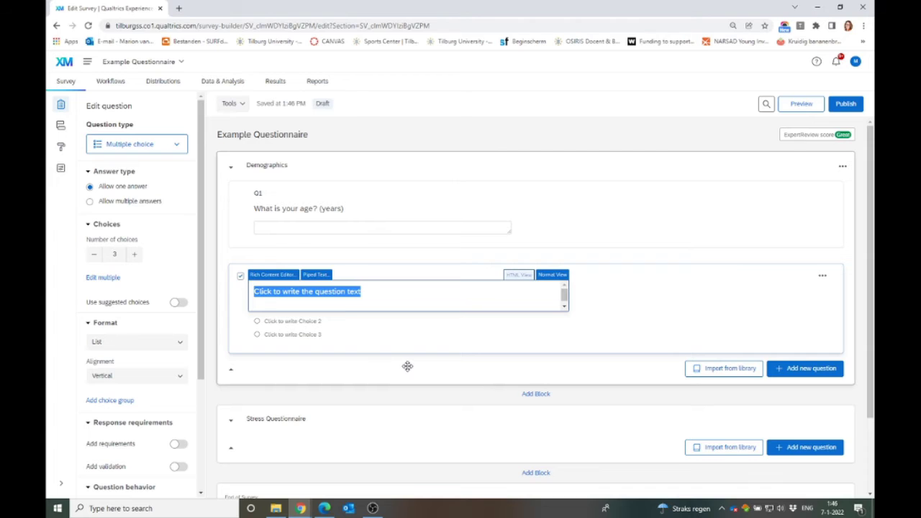
type("What is your")
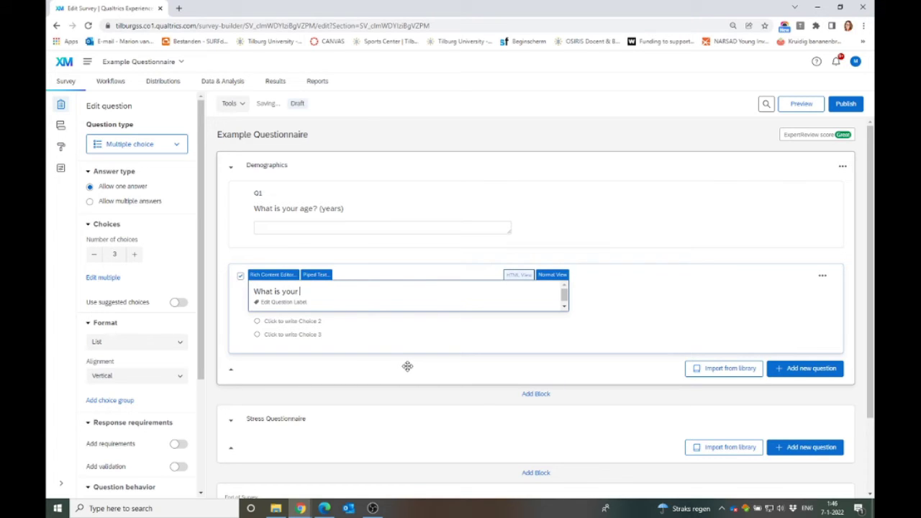
key("Return")
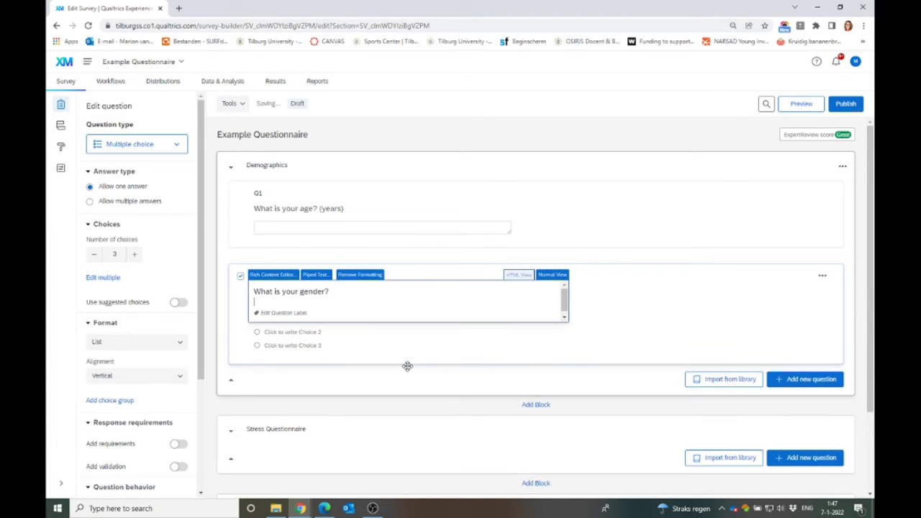
key("BackSpace")
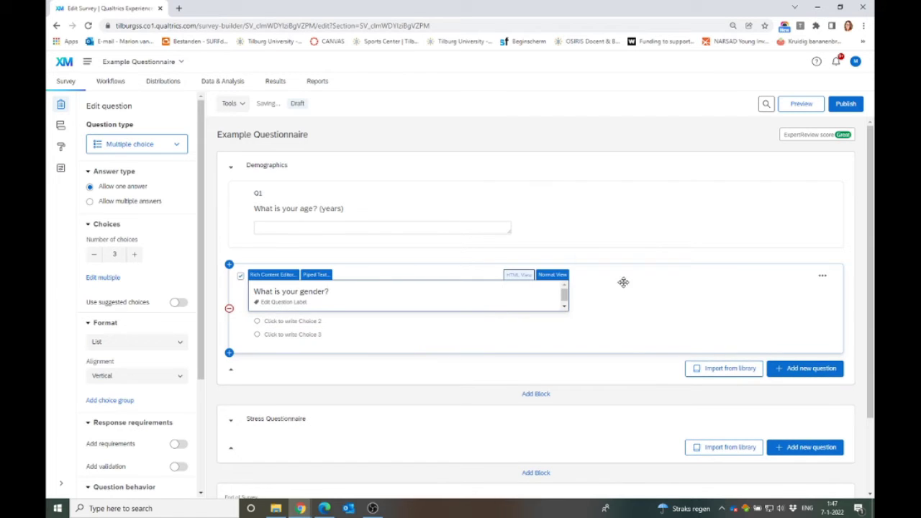
left_click(623, 281)
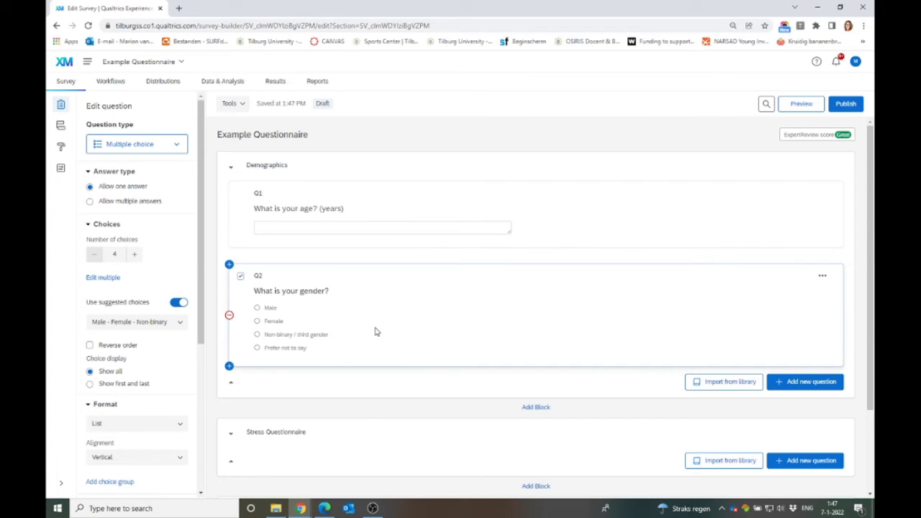
- Rename the age question's label from Q1 to Age
left_click(259, 195)
key("Tab")
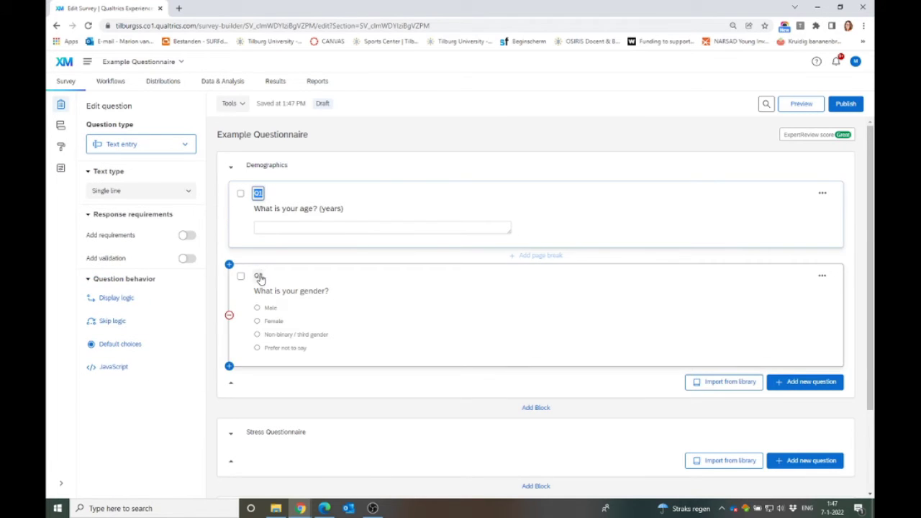
left_click(261, 195)
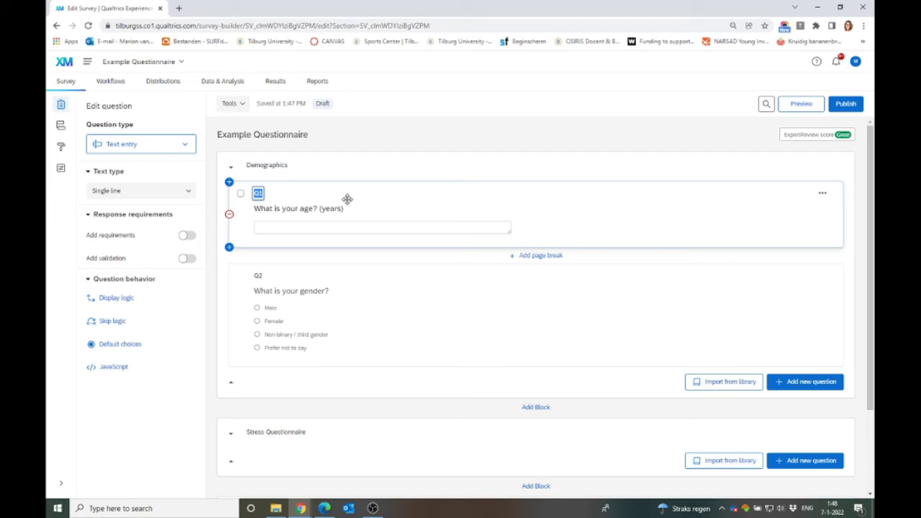
type("Age")
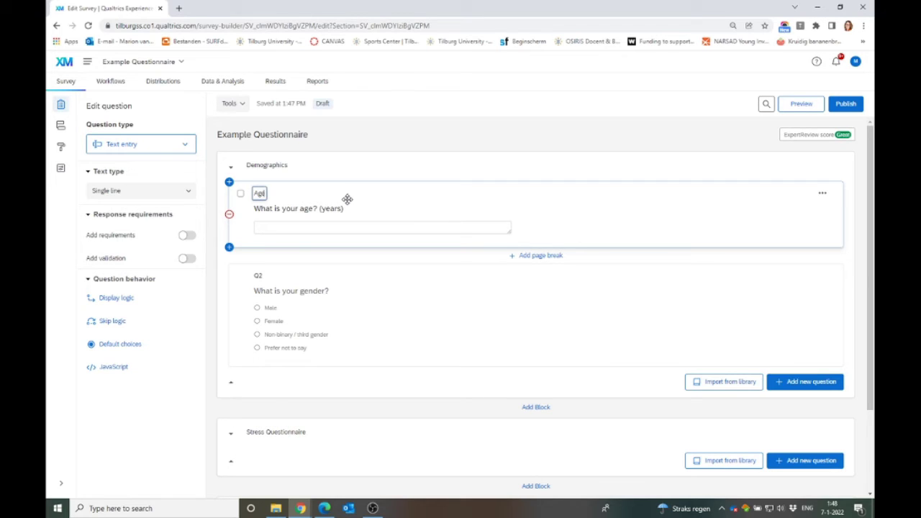
- Rename the gender question's label from Q2 to Gender
left_click(259, 275)
type("Gender")
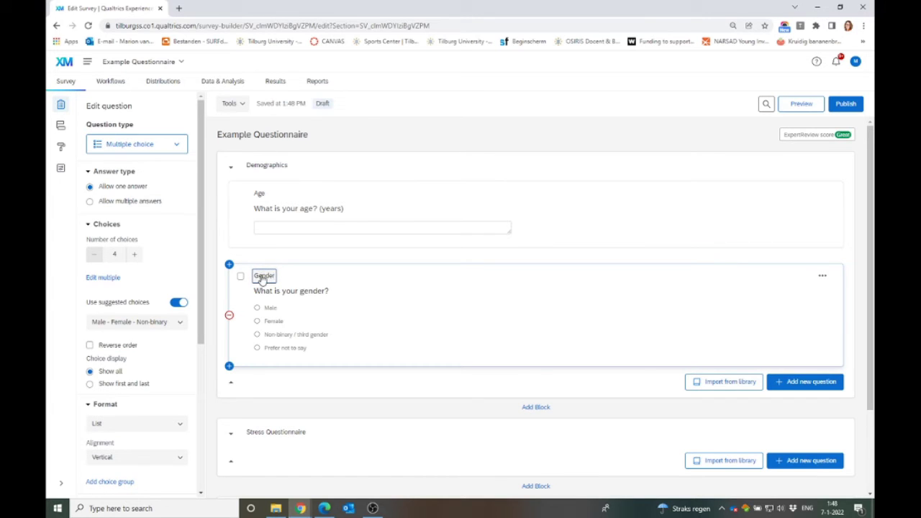
left_click(261, 193)
left_click(264, 272)
left_click(394, 273)
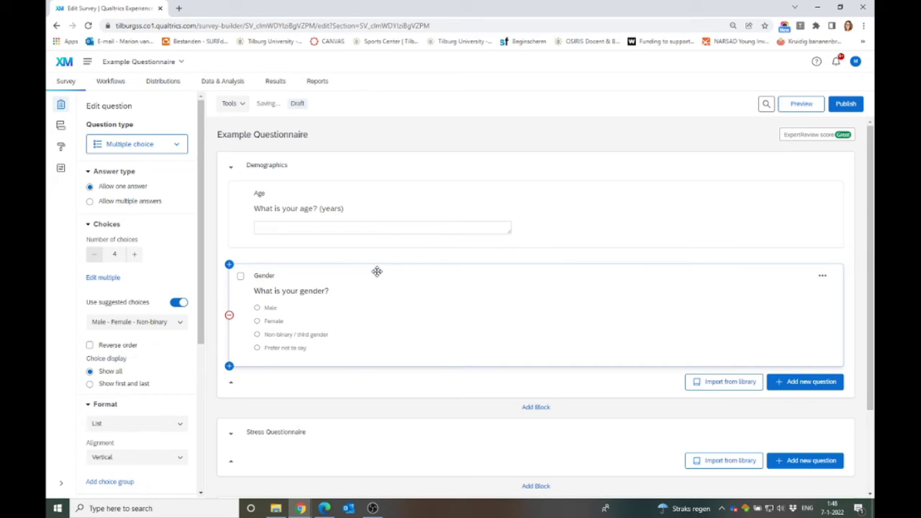
left_click(263, 208)
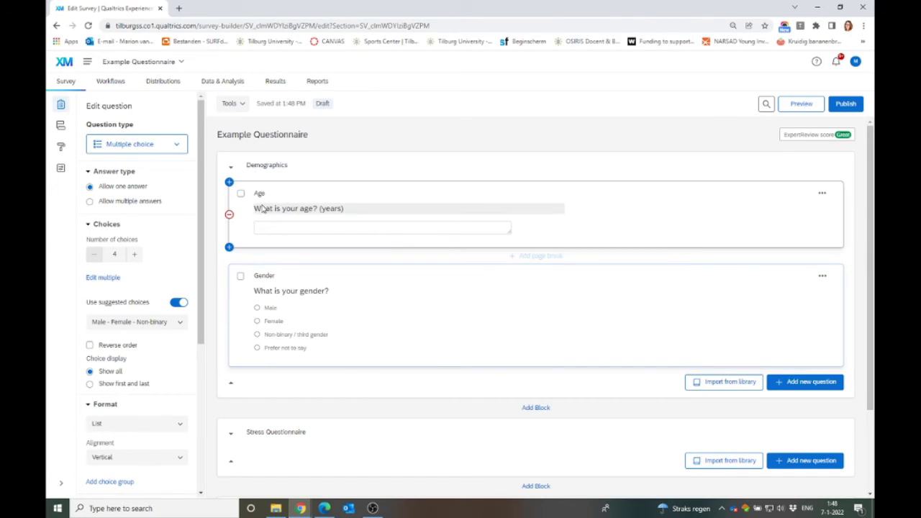
left_click(264, 277)
left_click(264, 237)
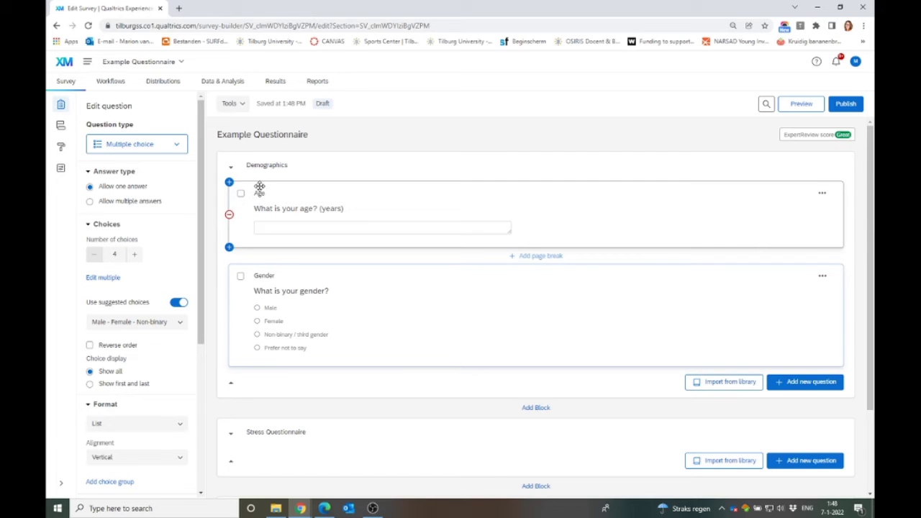
- Open the recode settings of the gender question and enable both Recode Values and Variable Naming
left_click(264, 276)
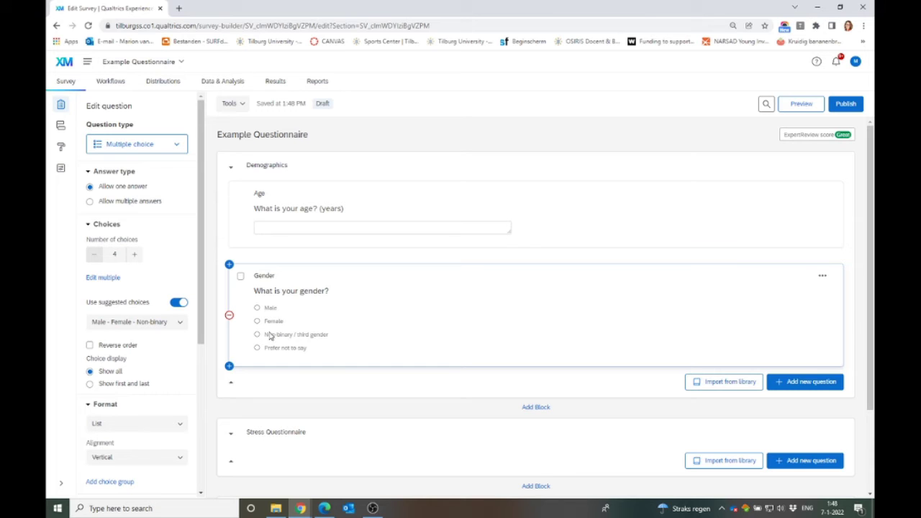
scroll(144, 403, "down", 3)
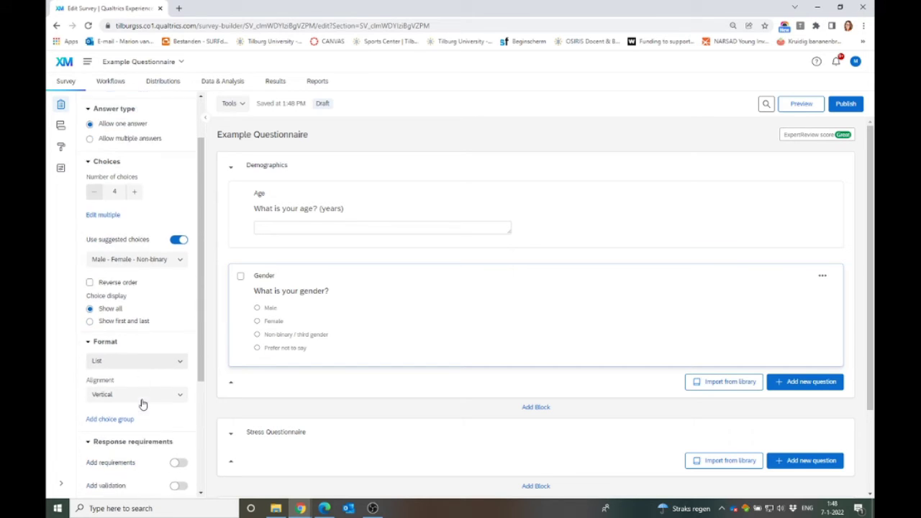
scroll(141, 404, "down", 2)
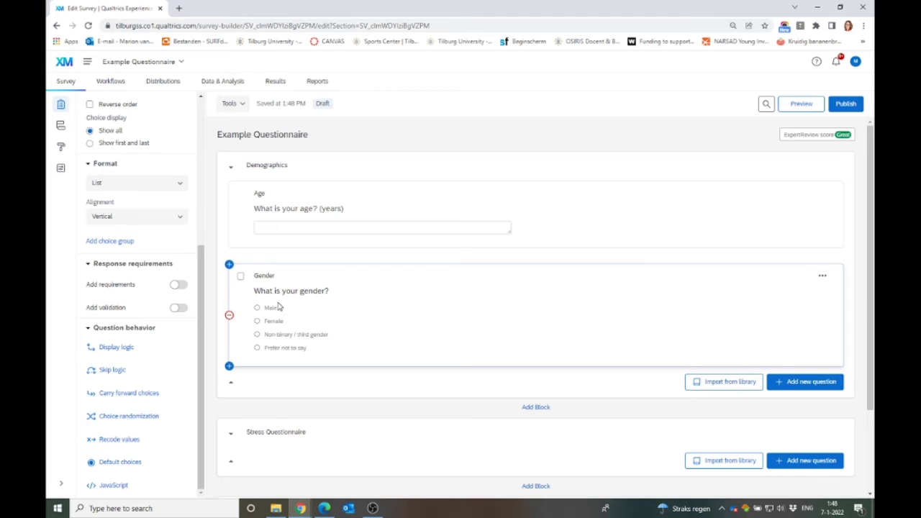
left_click(119, 440)
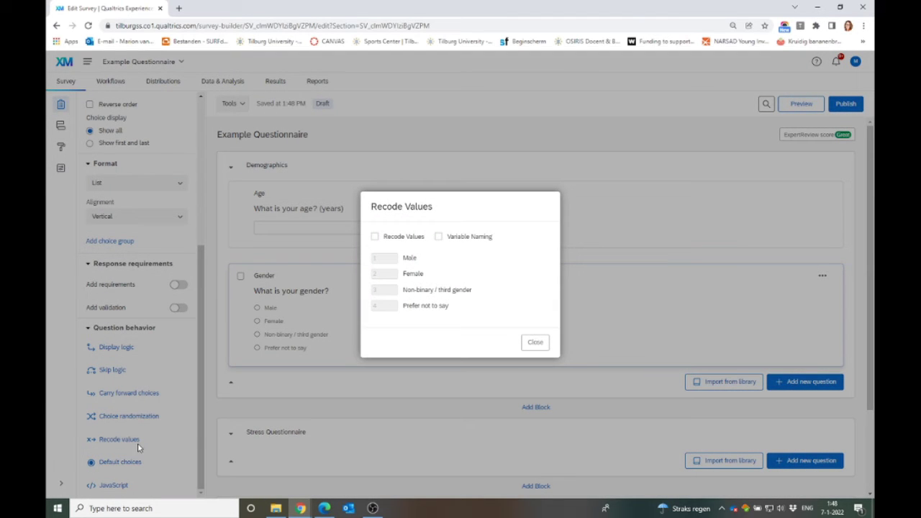
left_click(375, 237)
left_click(439, 237)
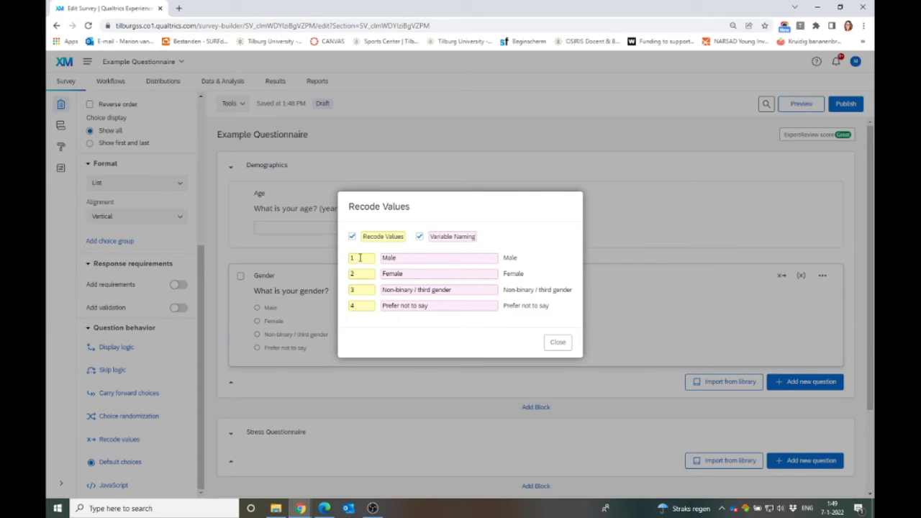
- Recode the gender choices as Male 0, Female 1, Non-binary / third gender 2 and Prefer not to say 77
left_click(361, 258)
key("BackSpace")
type("0")
key("Tab")
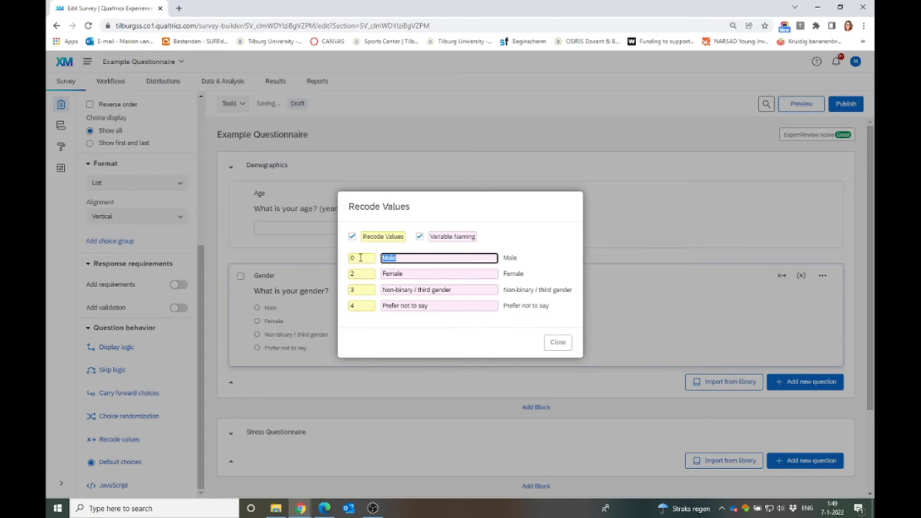
left_click(364, 272)
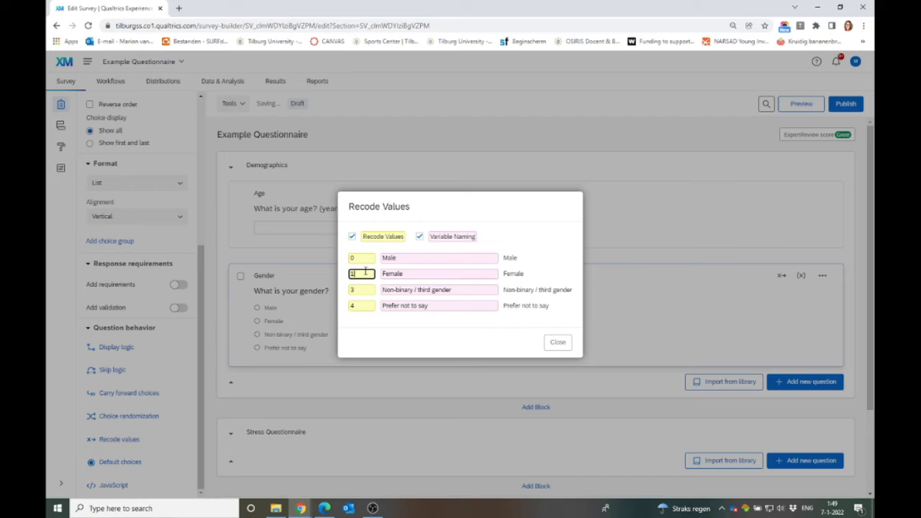
left_click(370, 291)
type("2")
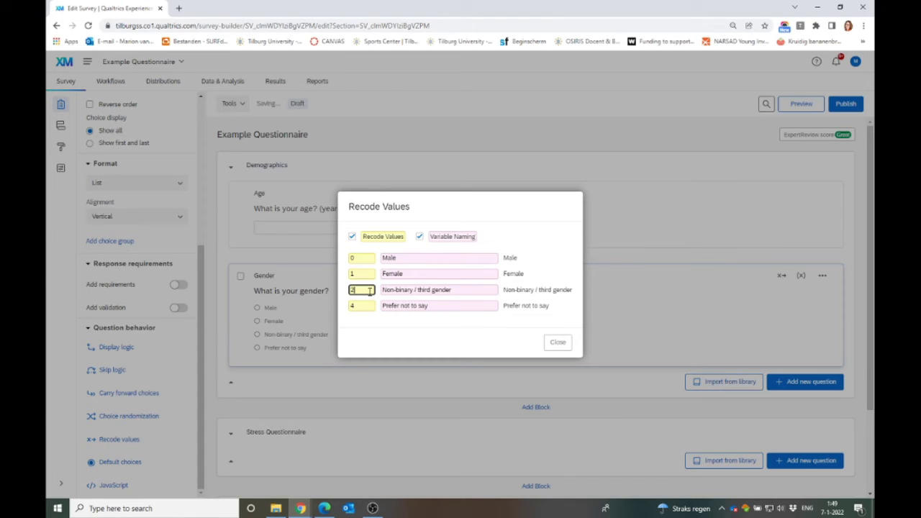
left_click(370, 306)
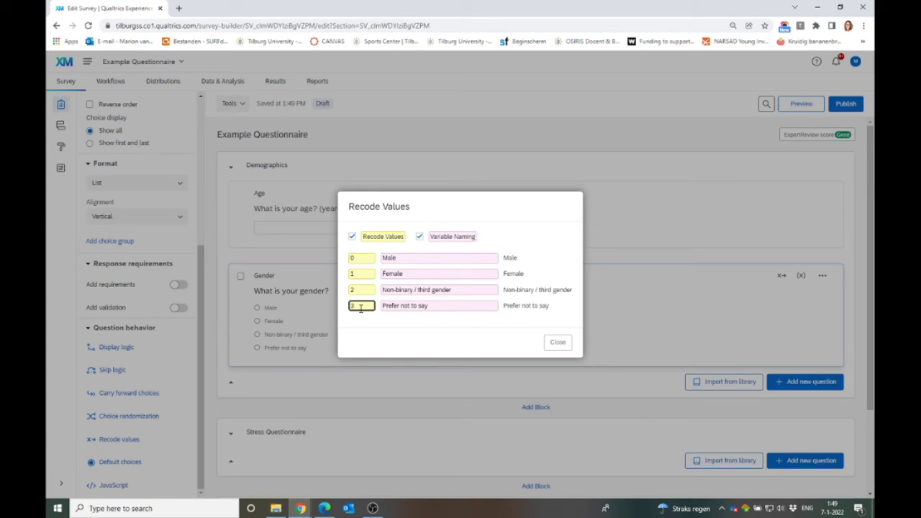
key("BackSpace")
left_click(366, 324)
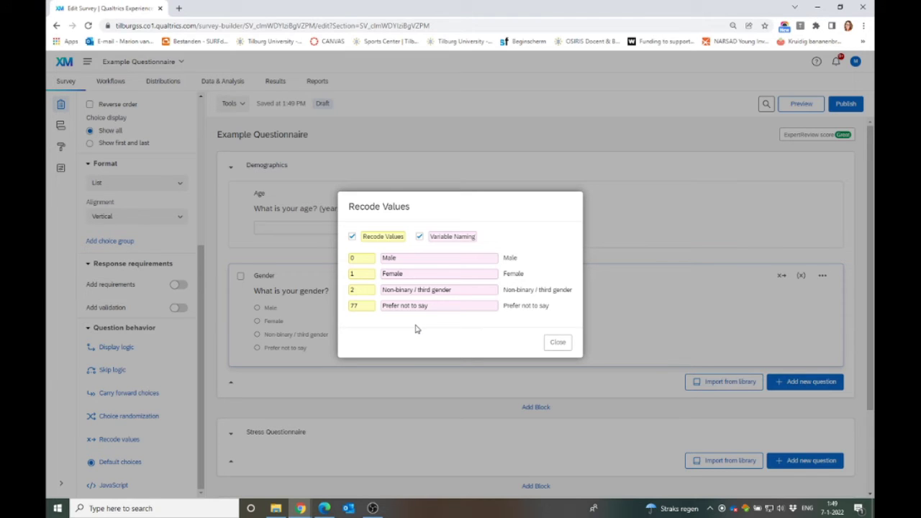
left_click(556, 341)
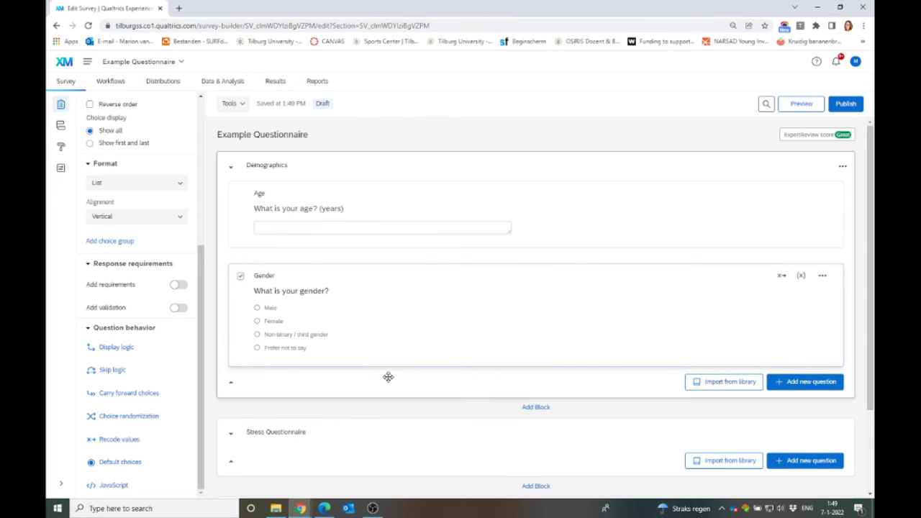
- Add a matrix table question to the Stress Questionnaire block
scroll(388, 377, "down", 3)
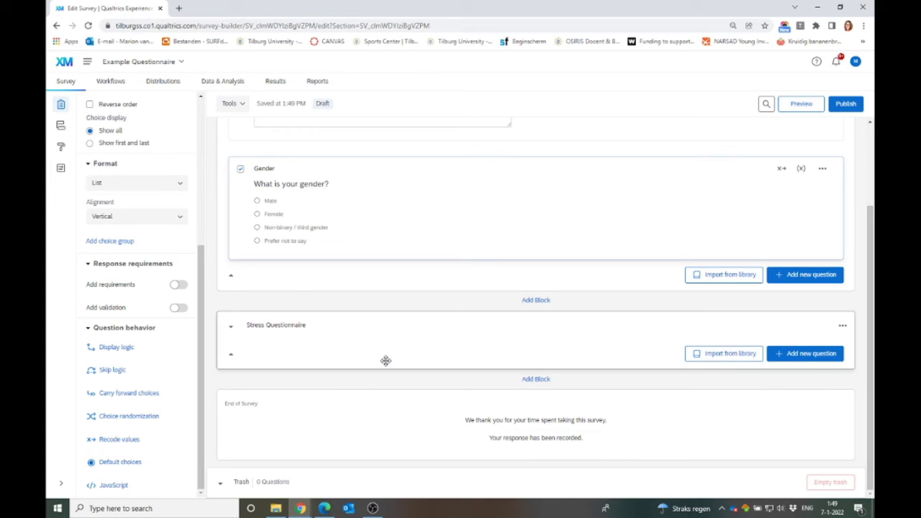
left_click(814, 353)
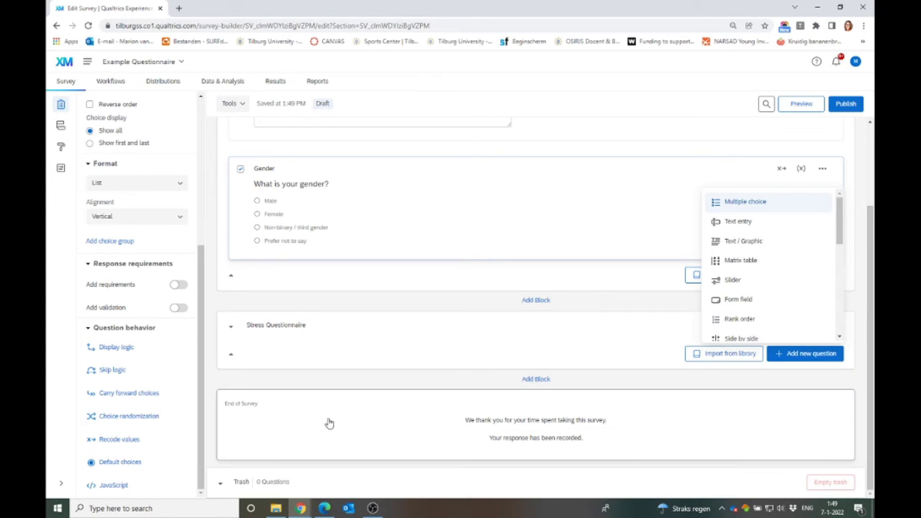
left_click(744, 262)
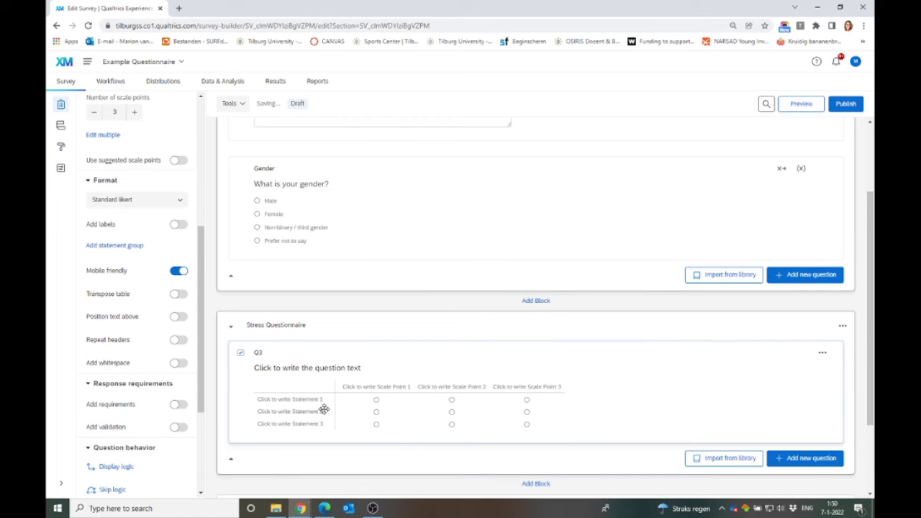
scroll(247, 411, "down", 1)
scroll(169, 212, "up", 4)
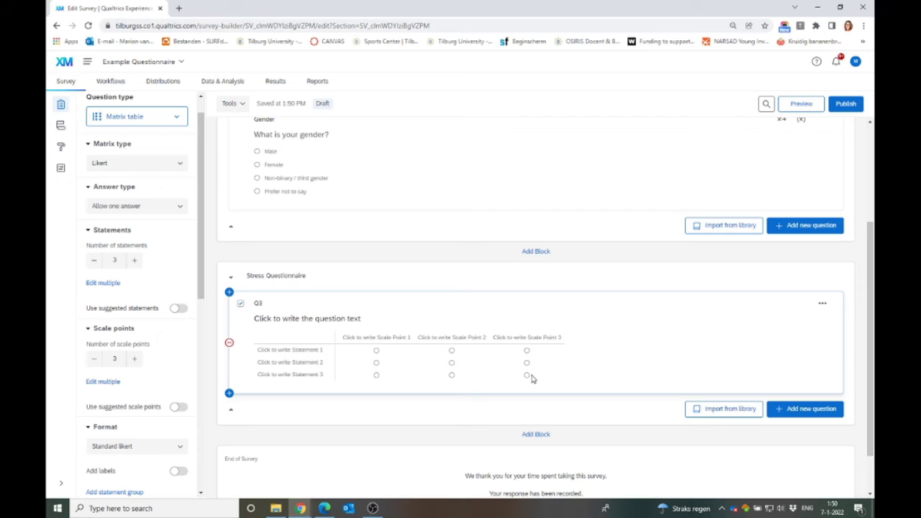
- Label the matrix's first scale point True and use the suggested labels Neither true nor false and False for the others
left_click(385, 342)
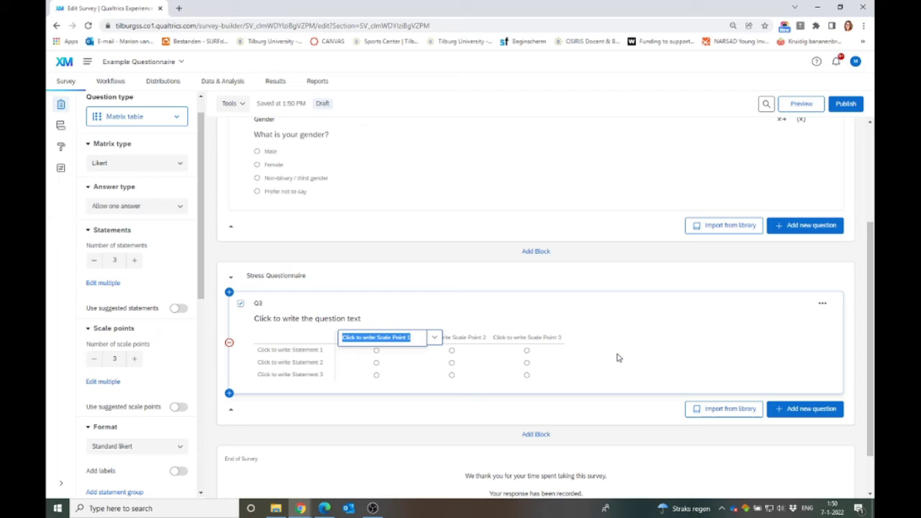
type("1")
type("rue")
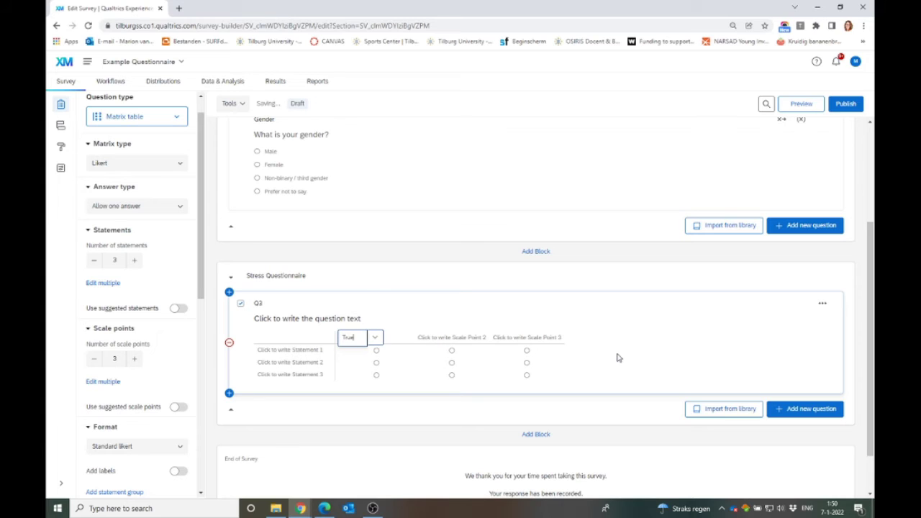
key("Tab")
key("Tab")
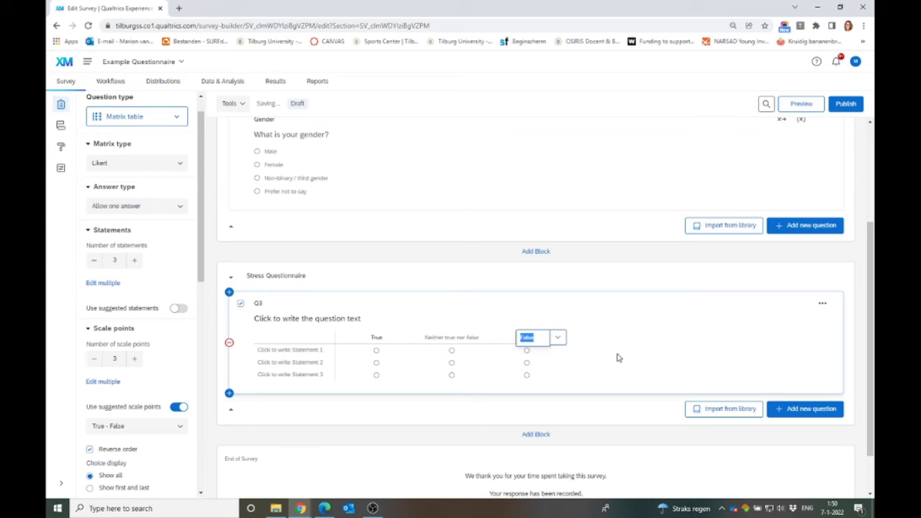
left_click(619, 354)
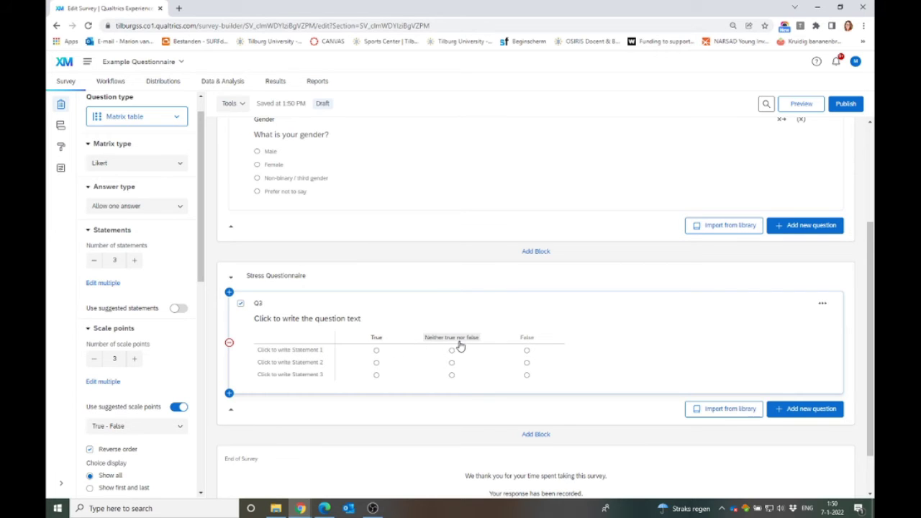
- Replace the matrix question's placeholder text with "Intro"
left_click(297, 351)
left_click(364, 318)
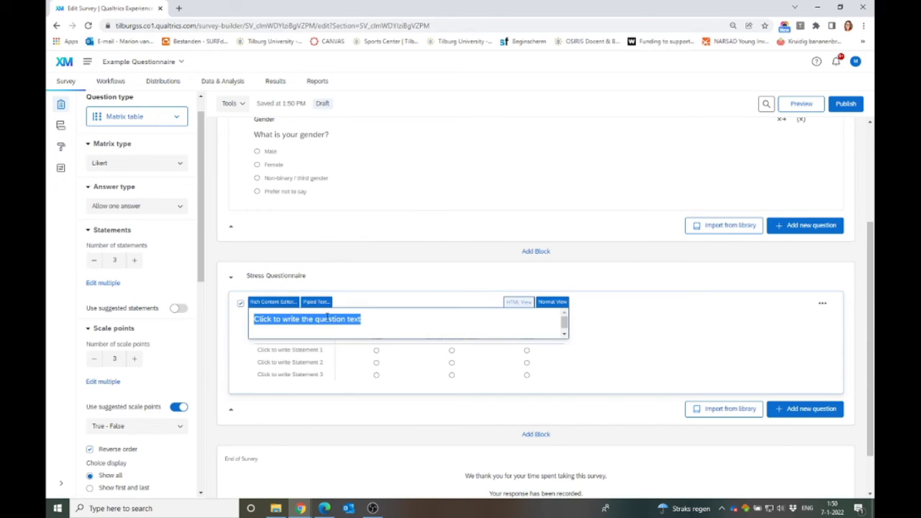
type("Intro")
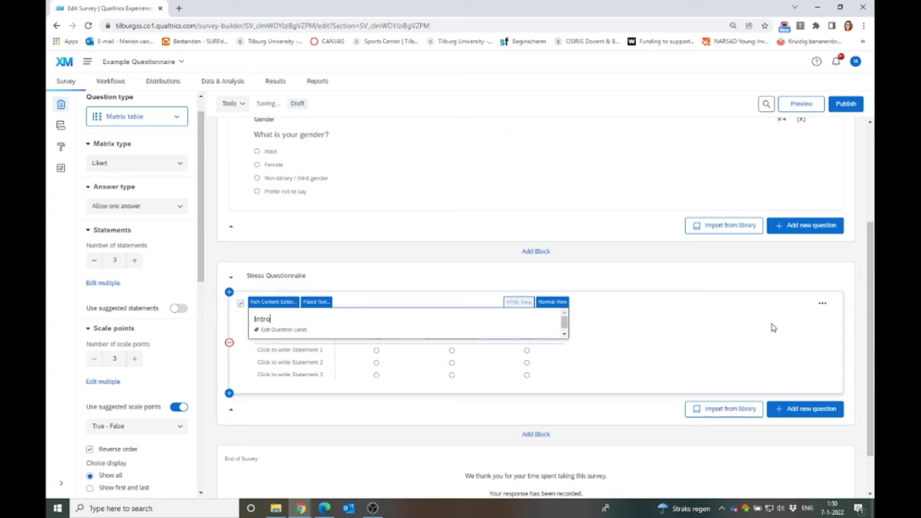
left_click(716, 342)
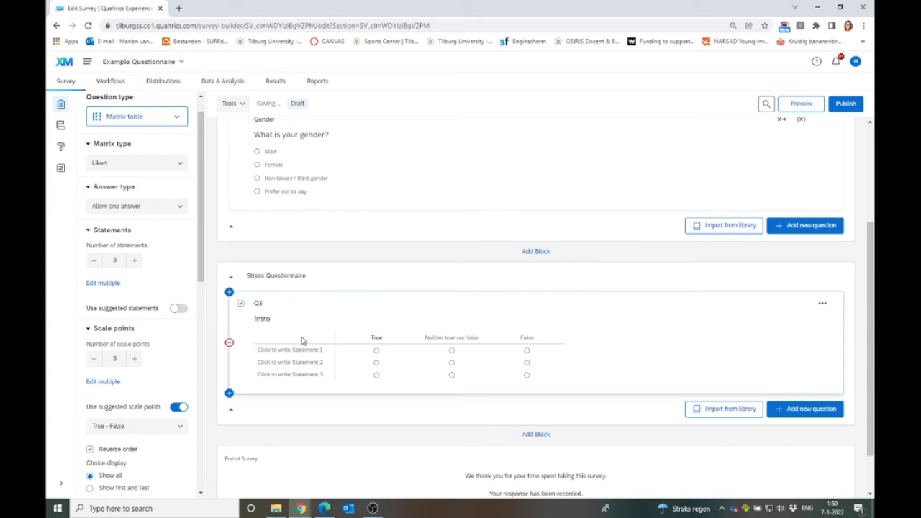
- Rename the matrix question's label from Q3 to Stress_Questionnaire
left_click(259, 304)
type("Stress")
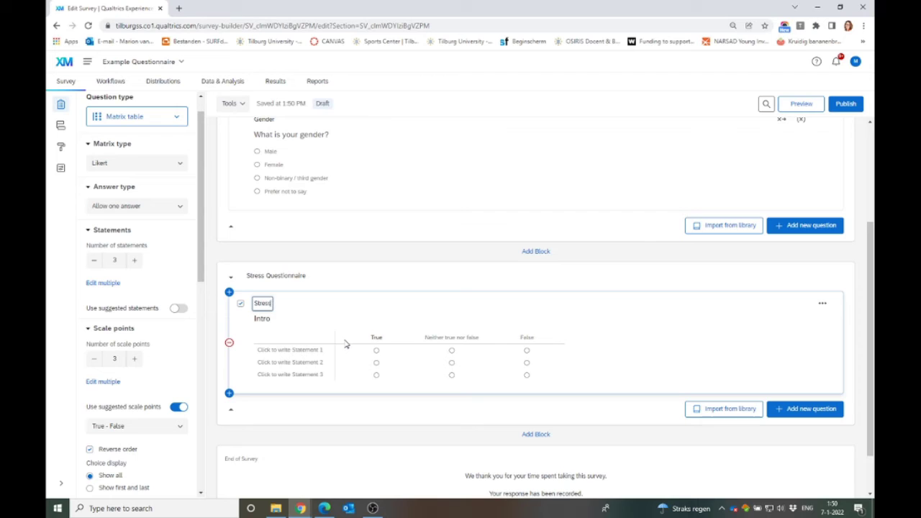
type("_Questionnaire")
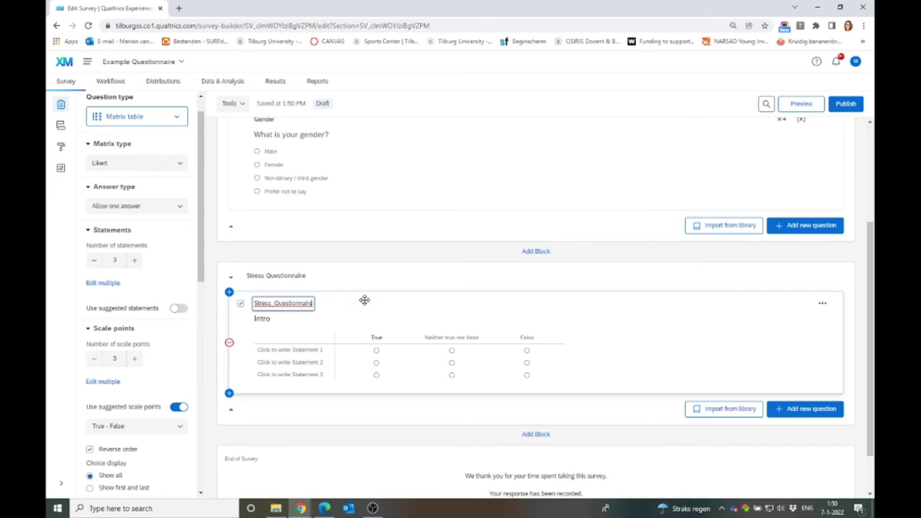
left_click(338, 329)
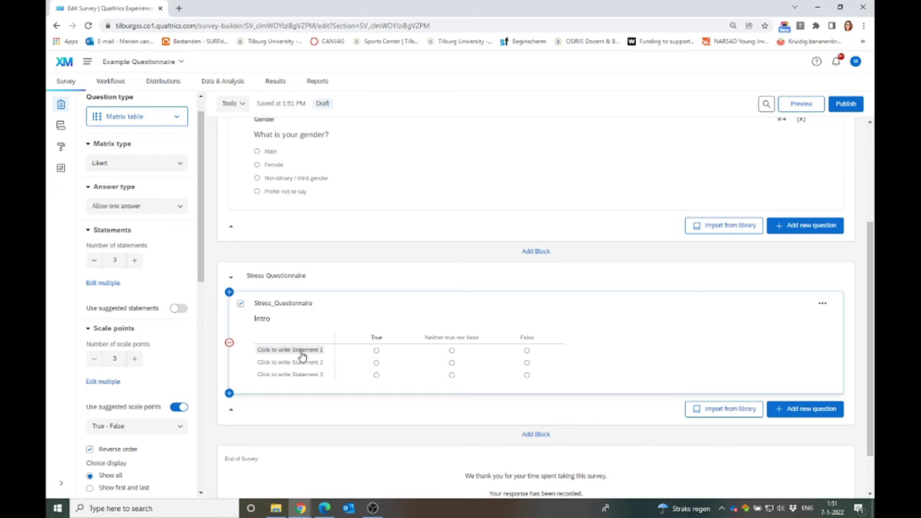
- Fill the matrix's three statements with "I feel stressed", "I cannot relax" and "I feel like something bad is going to happen"
left_click(309, 351)
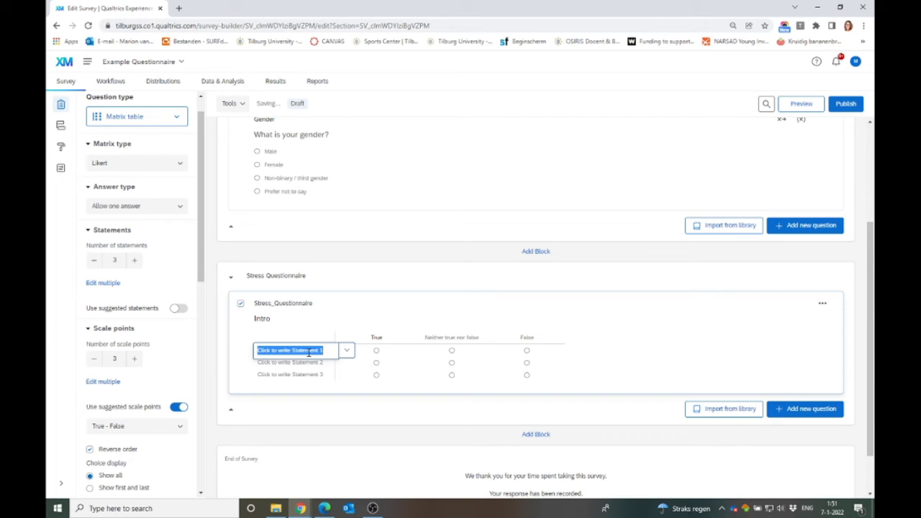
type("I feel stressed")
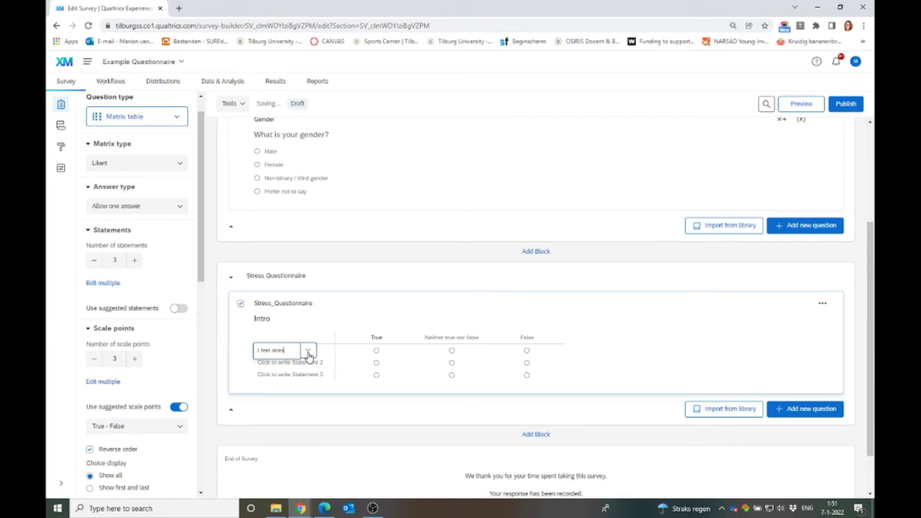
left_click(308, 366)
type("I")
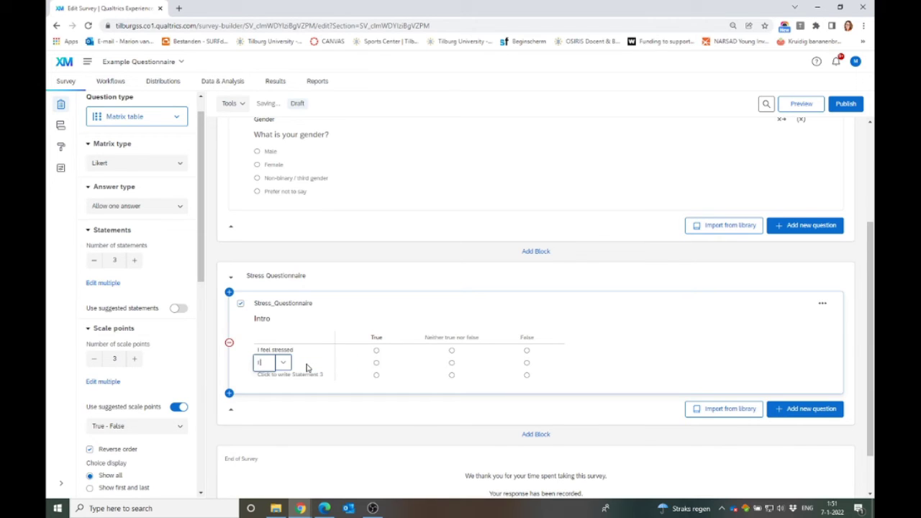
type(" cannot relax")
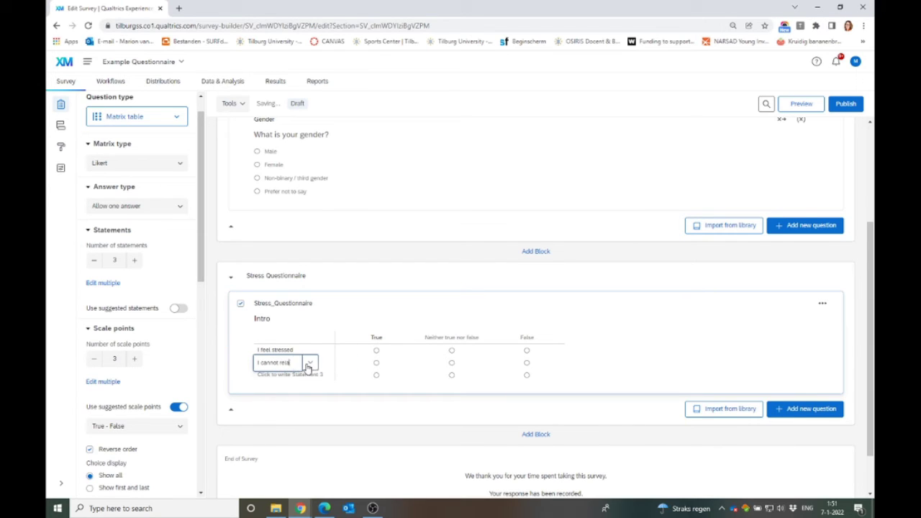
left_click(305, 375)
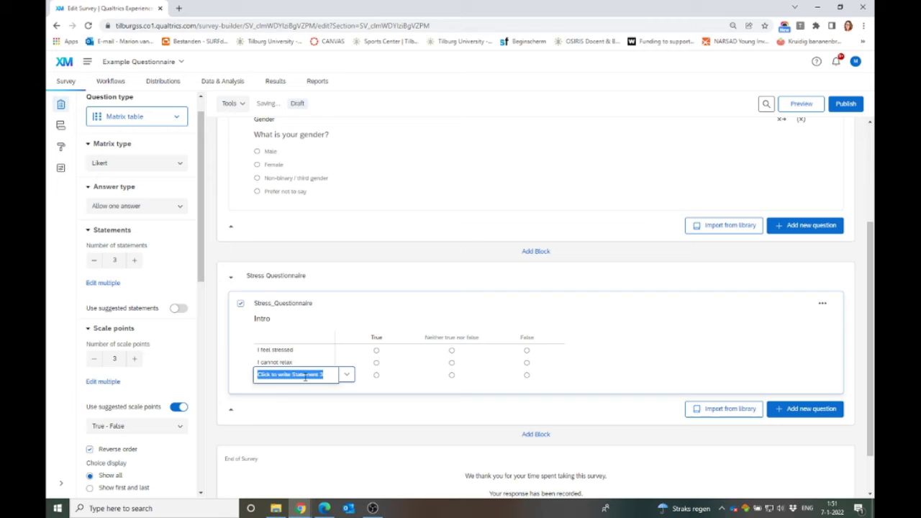
type("I feel like some")
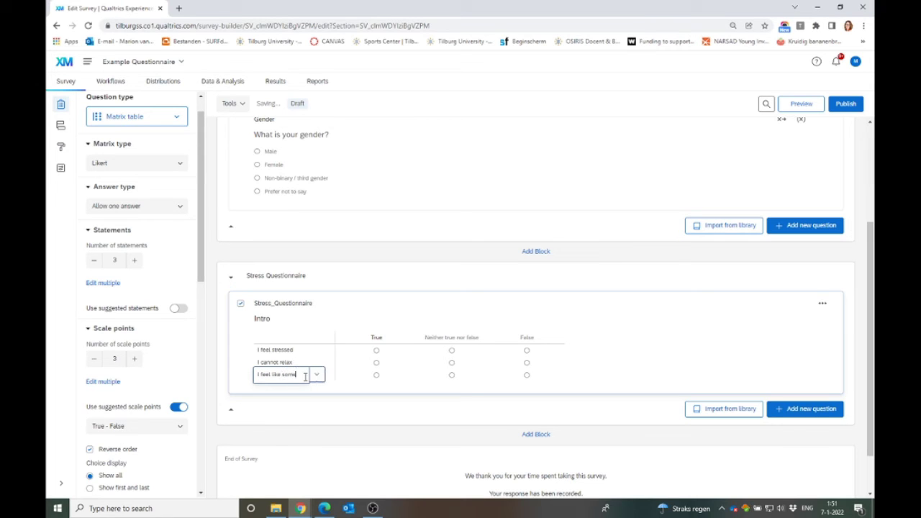
type("thing bad is going to happen")
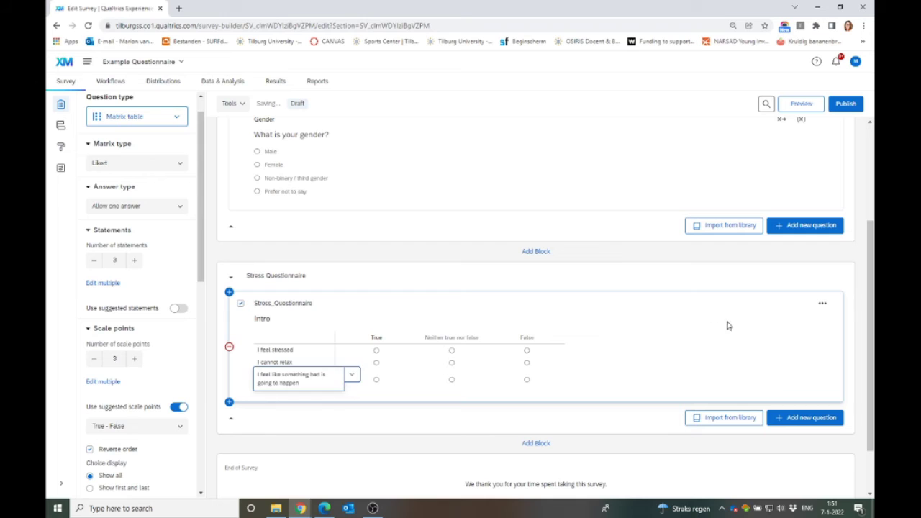
left_click(727, 324)
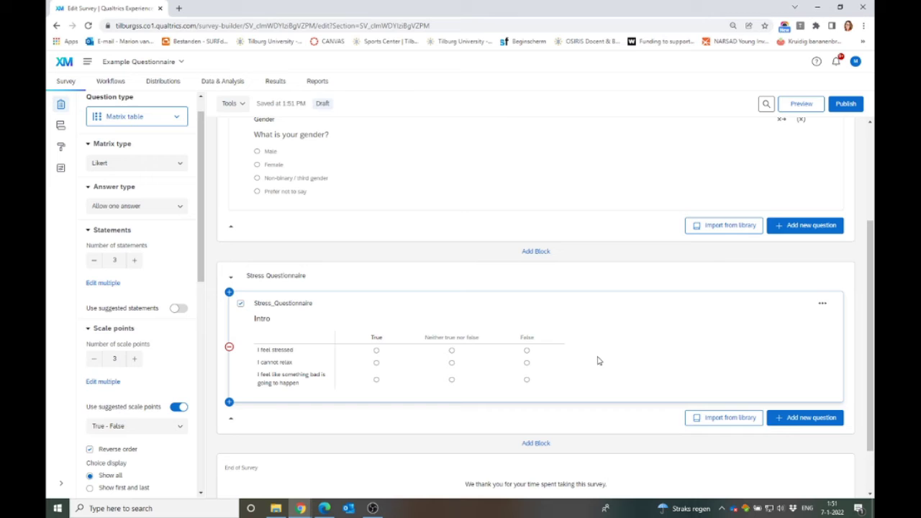
- Add a slider question to the Stress Questionnaire block with the text "How stressed to you feel at this moment?"
left_click(816, 419)
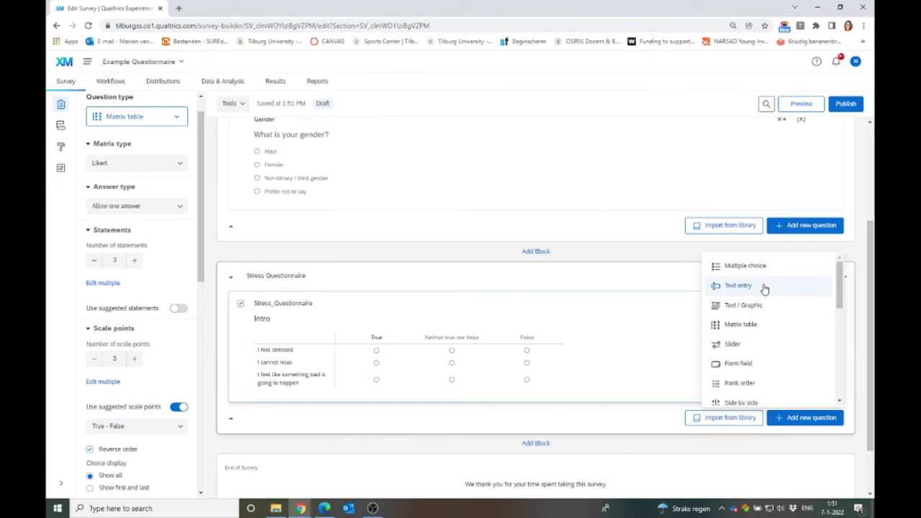
left_click(731, 344)
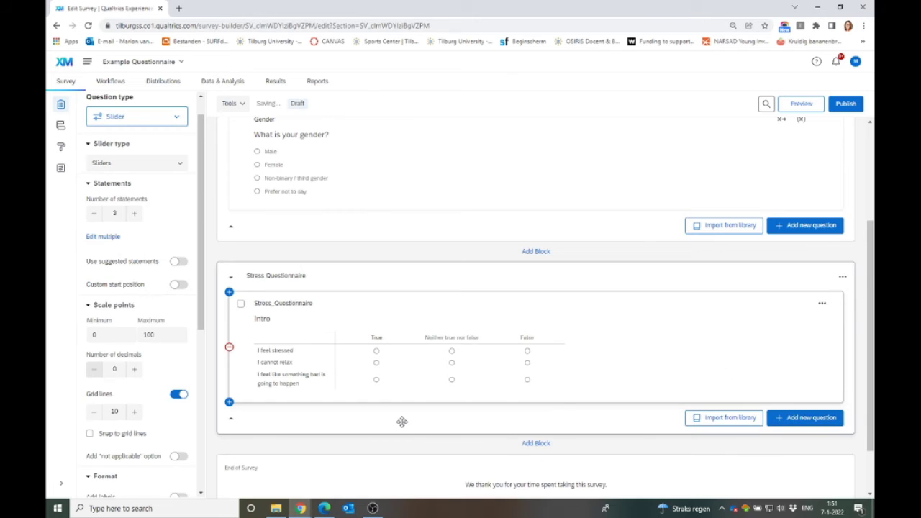
scroll(277, 311, "down", 2)
left_click(281, 291)
type("H")
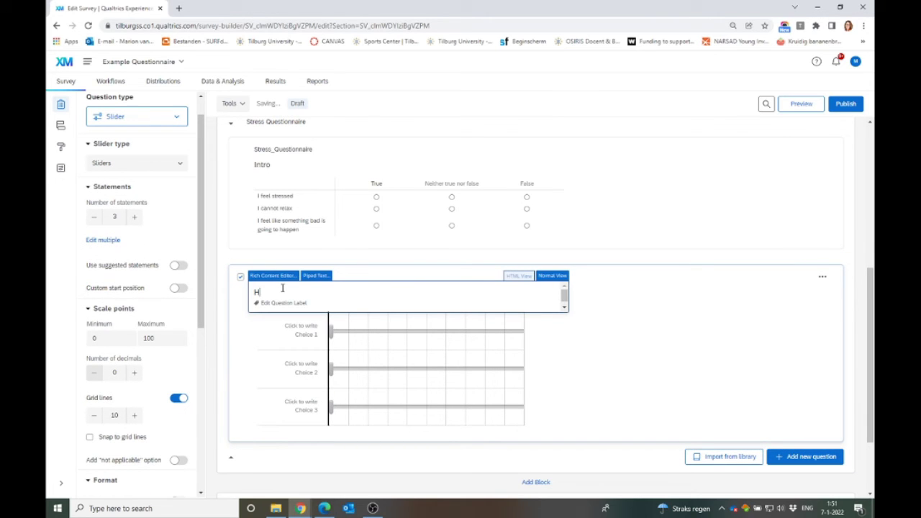
type("ow stressed to you feel at this m")
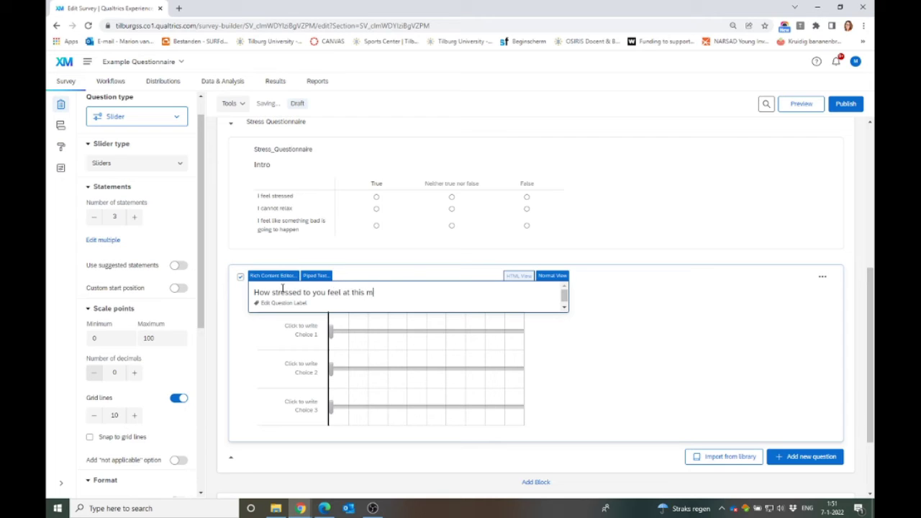
type("oment?")
left_click(628, 294)
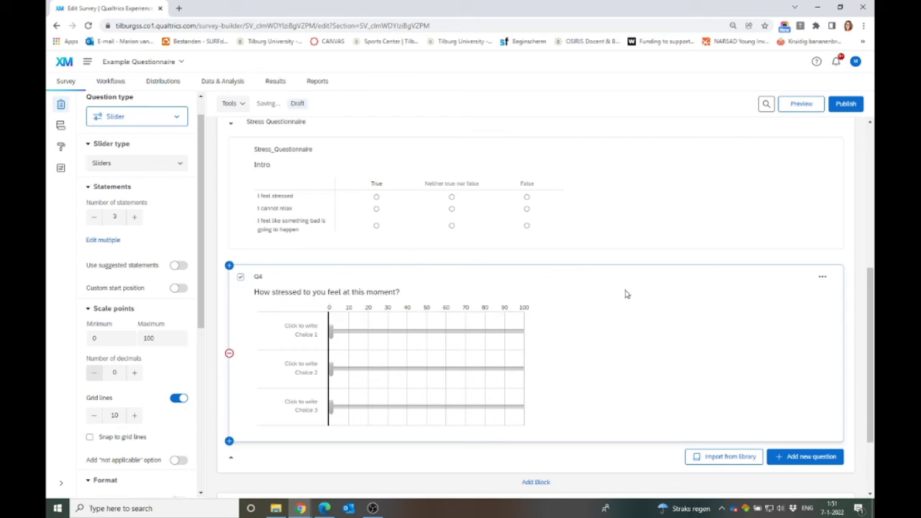
- Rename the slider question's label as Stress_Slider
left_click(259, 278)
type("Stress_")
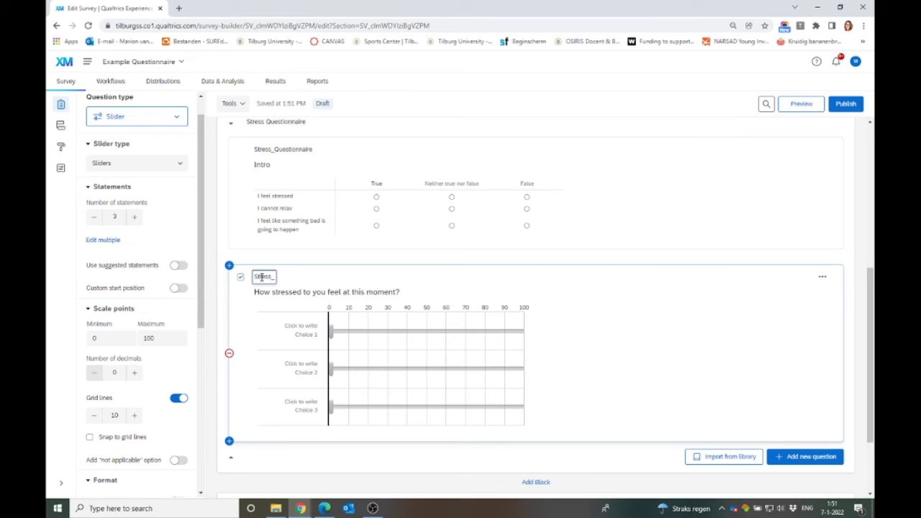
type("Slider")
left_click(657, 315)
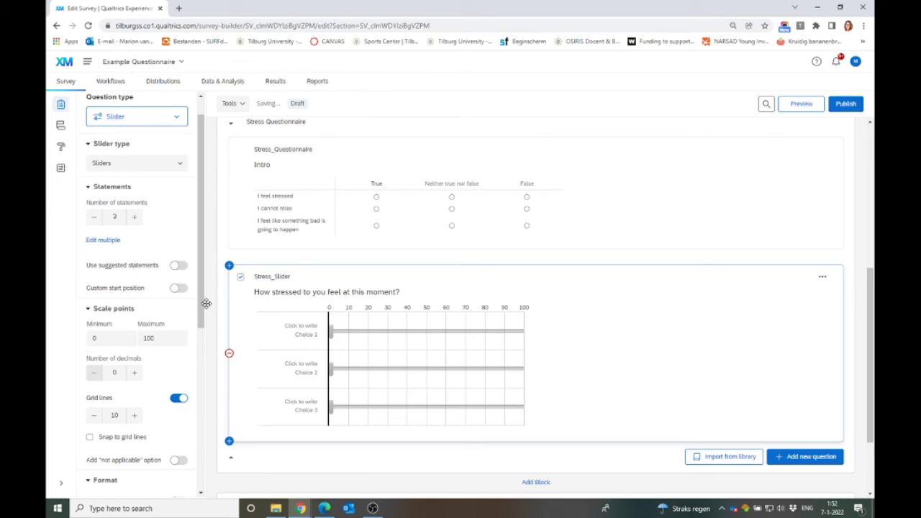
- Reduce the slider to 1 statement and word it "0 = not stressed a tall; 100 = extremely stressed"
left_click(96, 218)
left_click(96, 217)
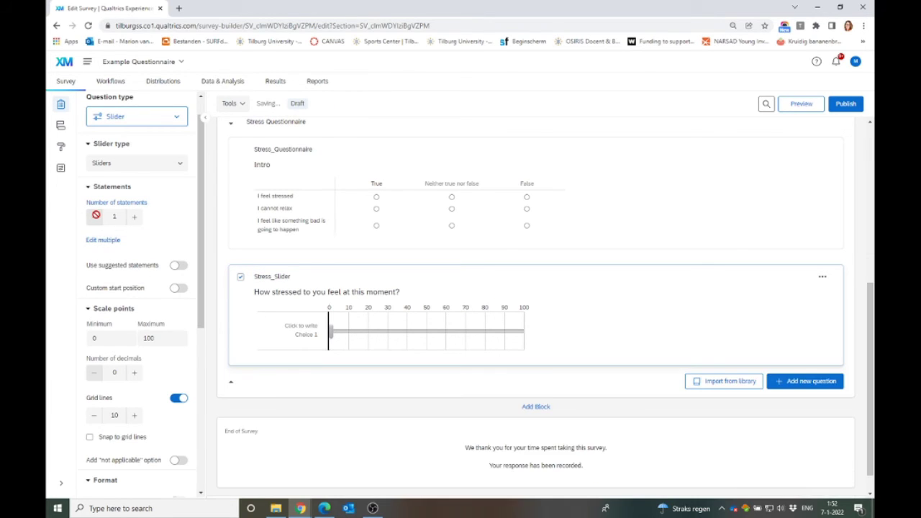
left_click(306, 330)
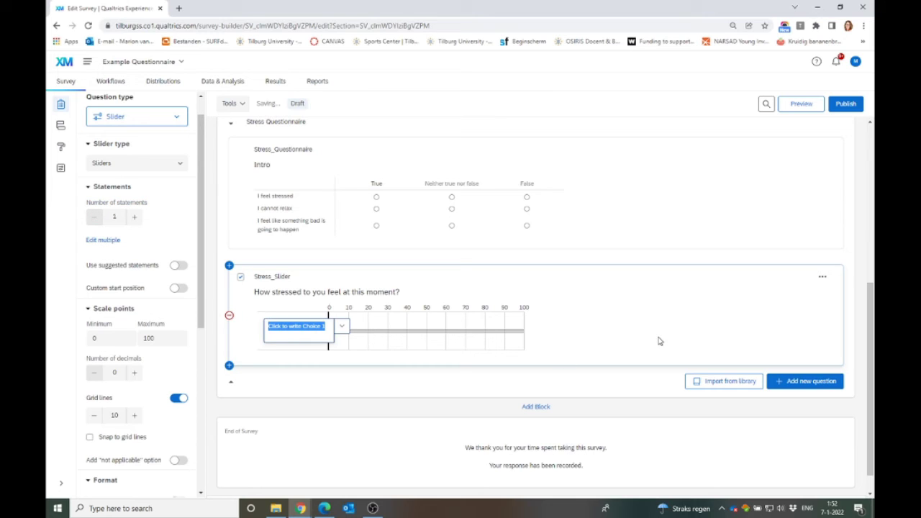
type("d a")
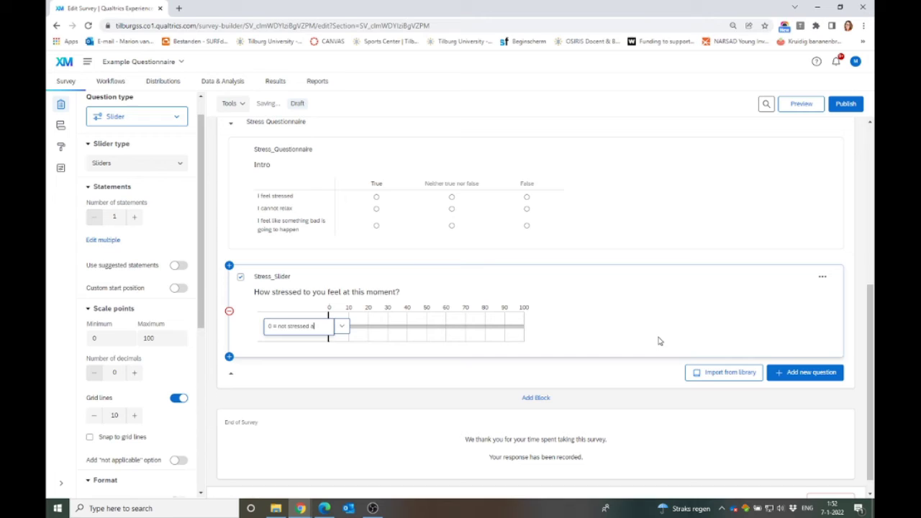
type(" = not stressed at al")
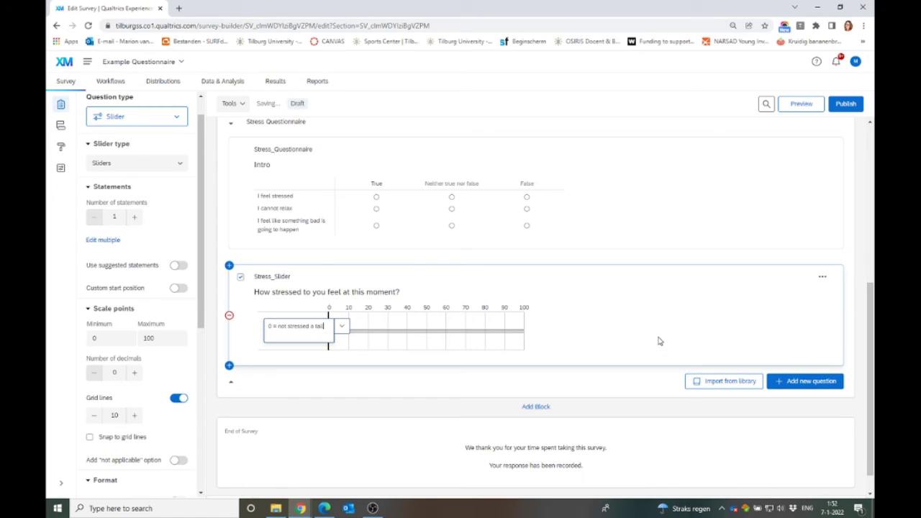
type("ely s")
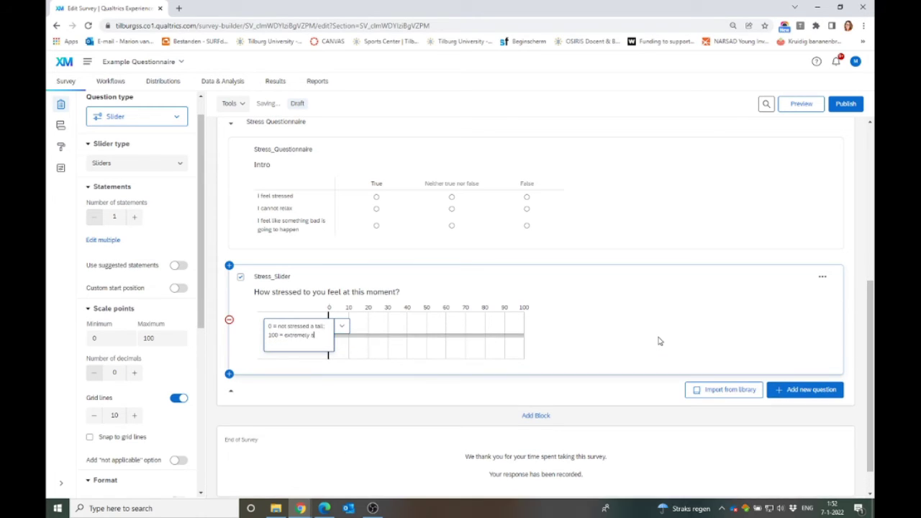
type("d")
left_click(658, 341)
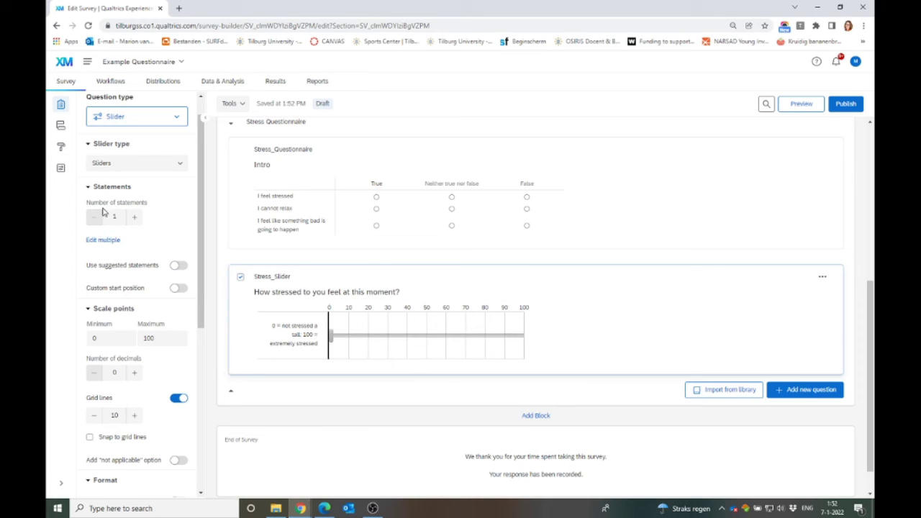
- Try raising the slider's number of decimals and grid lines, and revert both settings
left_click(136, 375)
left_click(94, 374)
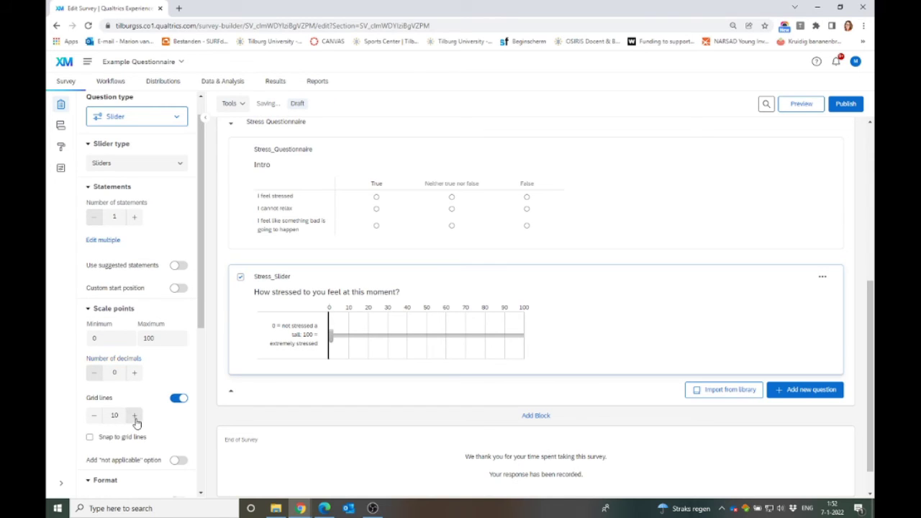
left_click(134, 416)
left_click(93, 416)
- Enable labels for the slider question and name the single label "Stress level"
scroll(143, 405, "down", 1)
scroll(143, 406, "down", 1)
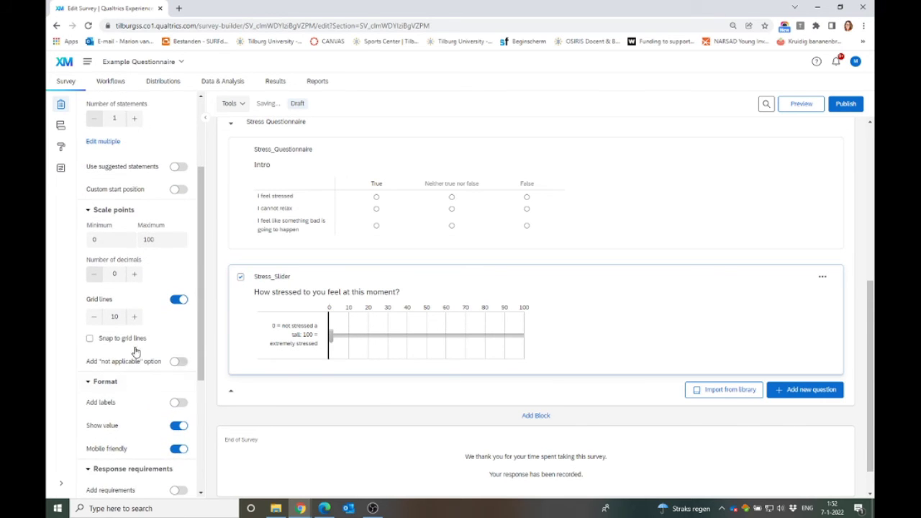
scroll(126, 384, "down", 2)
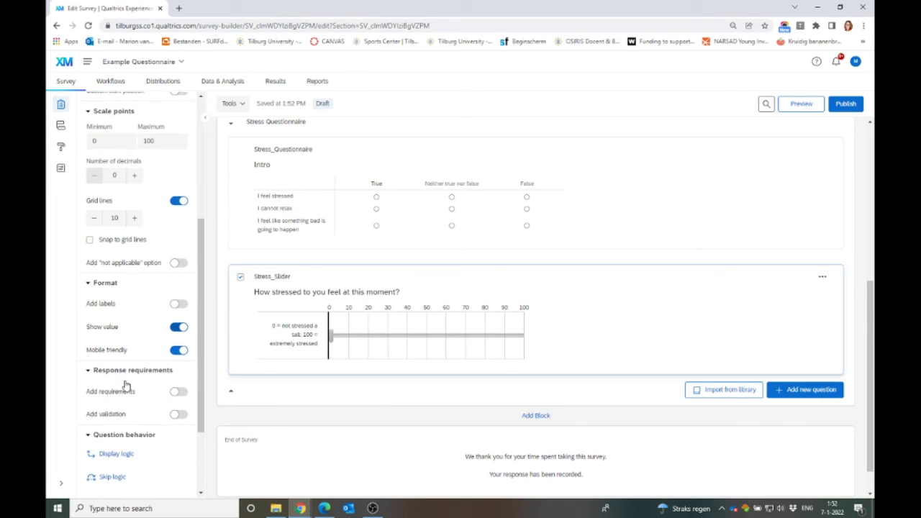
left_click(177, 305)
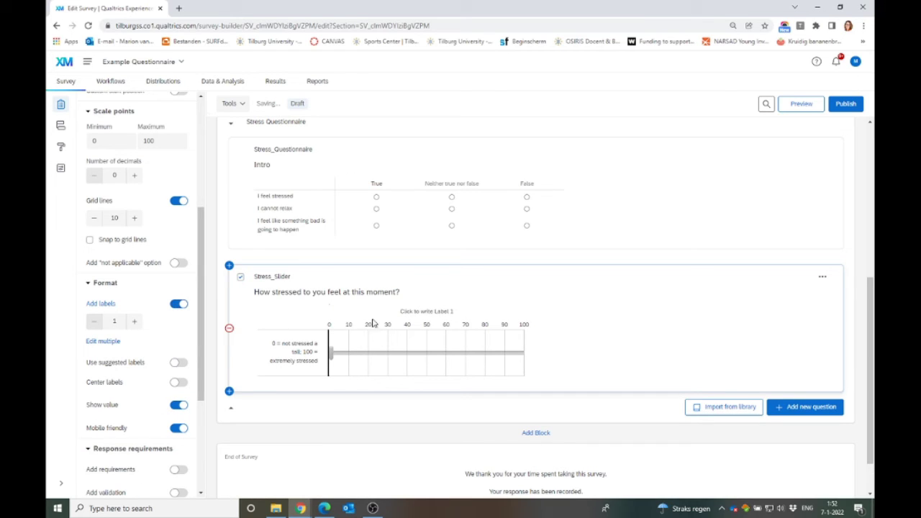
left_click(426, 311)
type("Stress level")
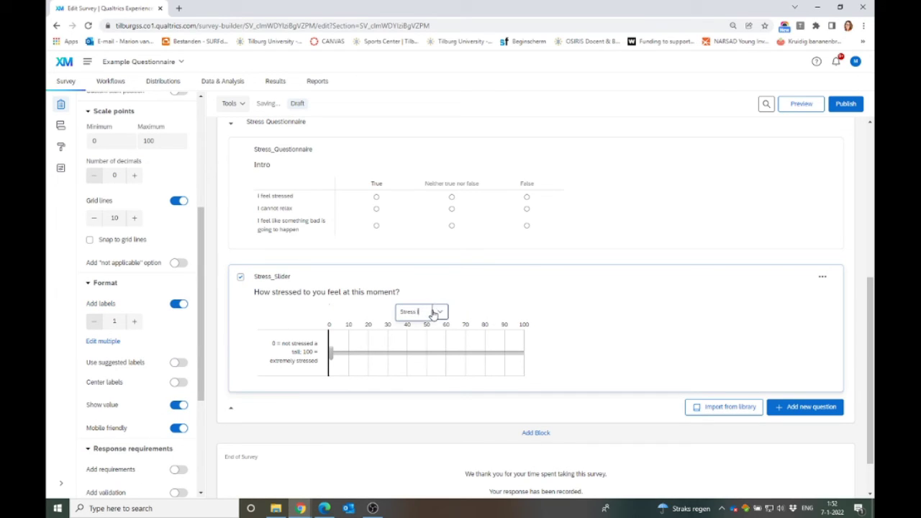
left_click(597, 341)
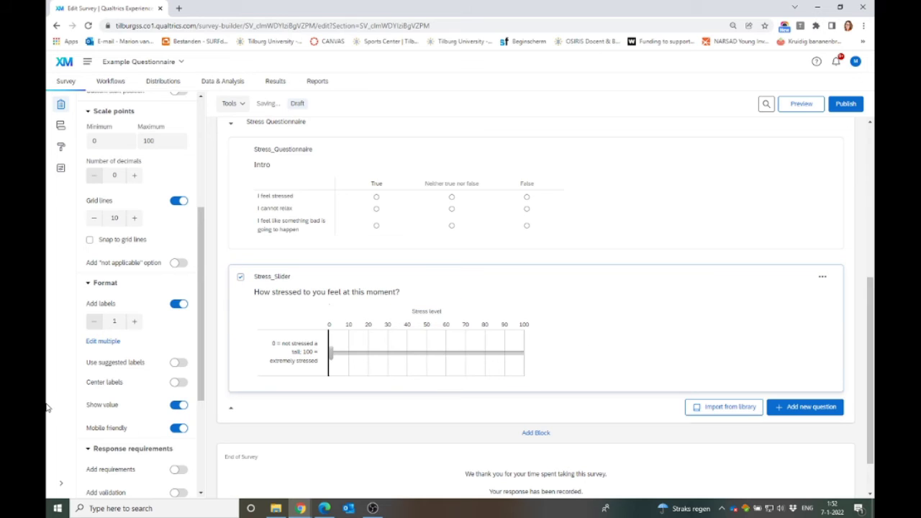
scroll(124, 365, "down", 3)
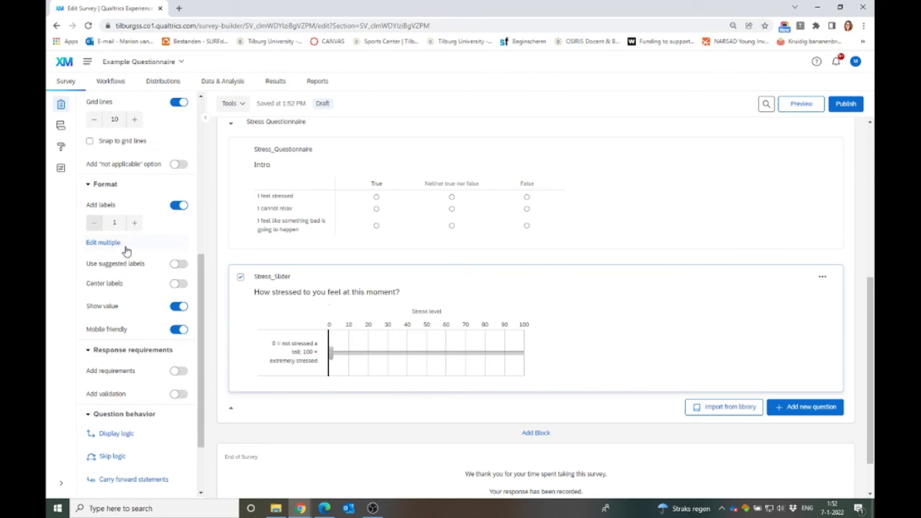
scroll(145, 406, "down", 3)
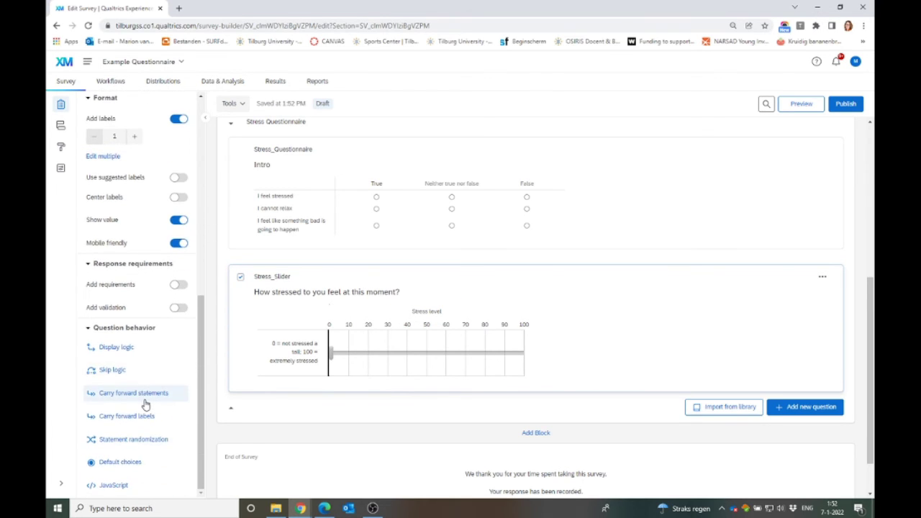
scroll(157, 333, "up", 15)
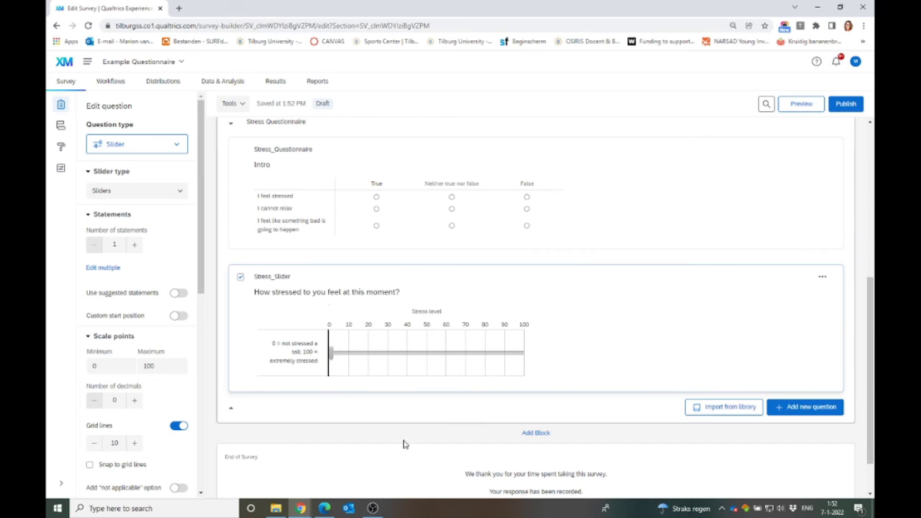
scroll(633, 354, "up", 3)
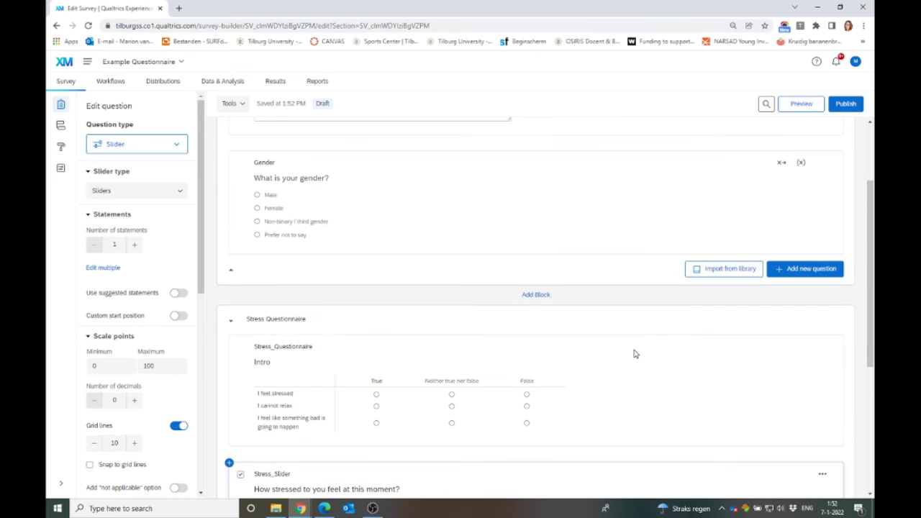
- Review the message options for the End of Survey element and keep Default selected
scroll(633, 354, "down", 3)
scroll(633, 349, "down", 1)
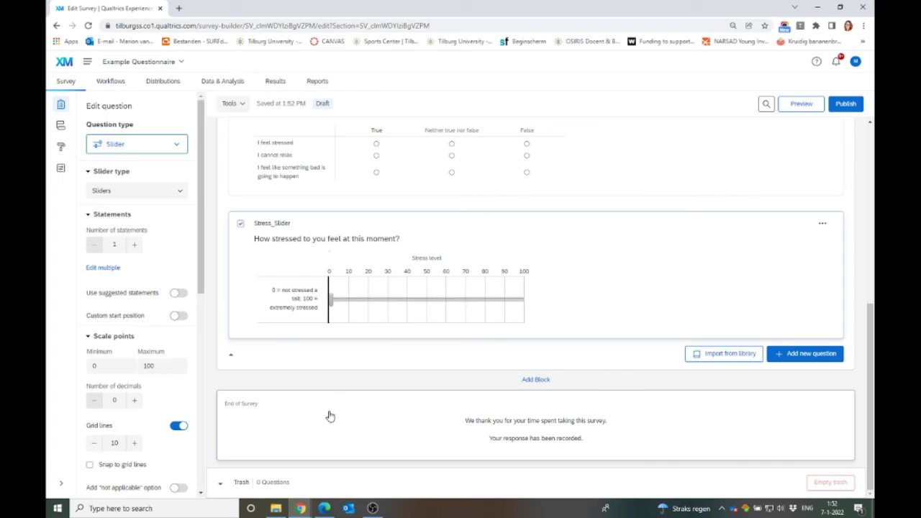
left_click(305, 428)
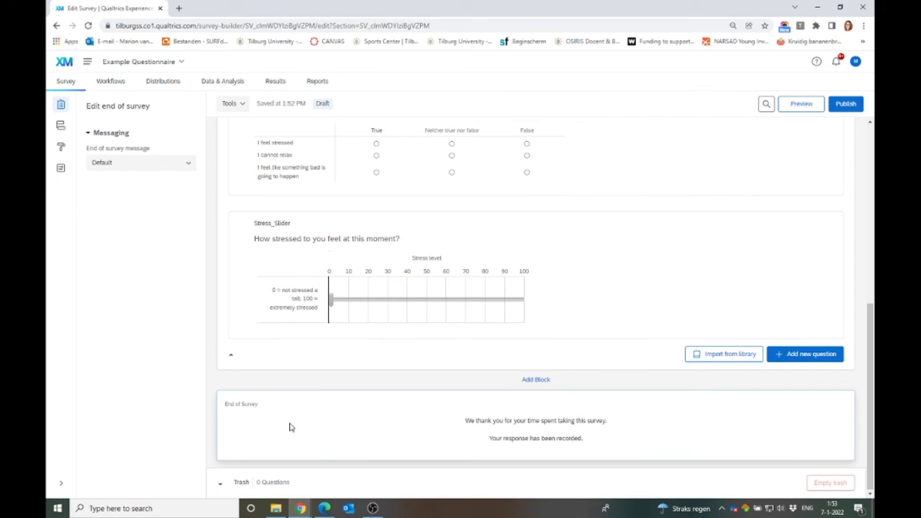
left_click(126, 162)
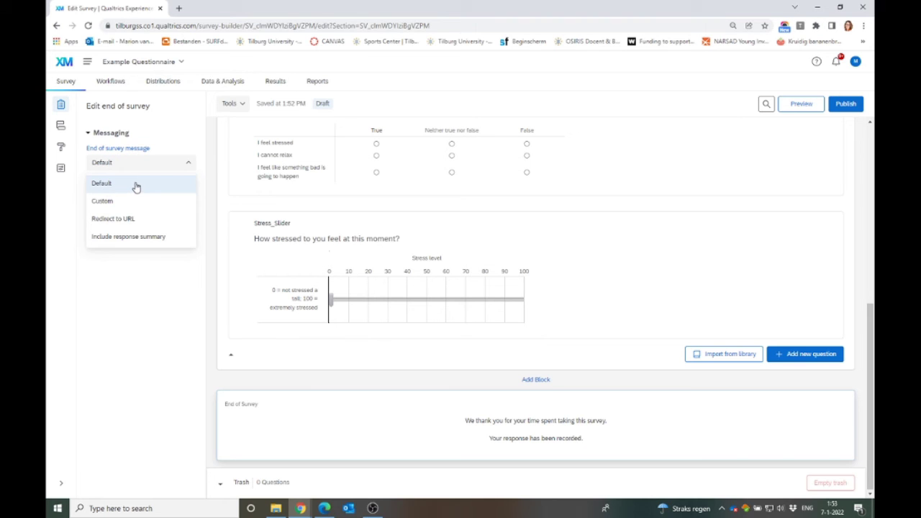
left_click(136, 185)
scroll(570, 407, "up", 2)
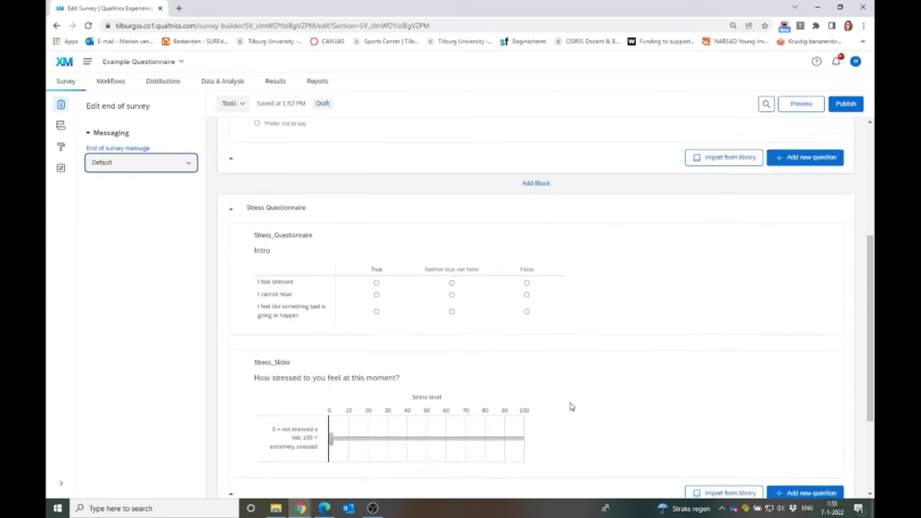
- Preview the survey, answer the demographics page with age 25 and gender Female, and continue to the stress questions
scroll(570, 407, "up", 3)
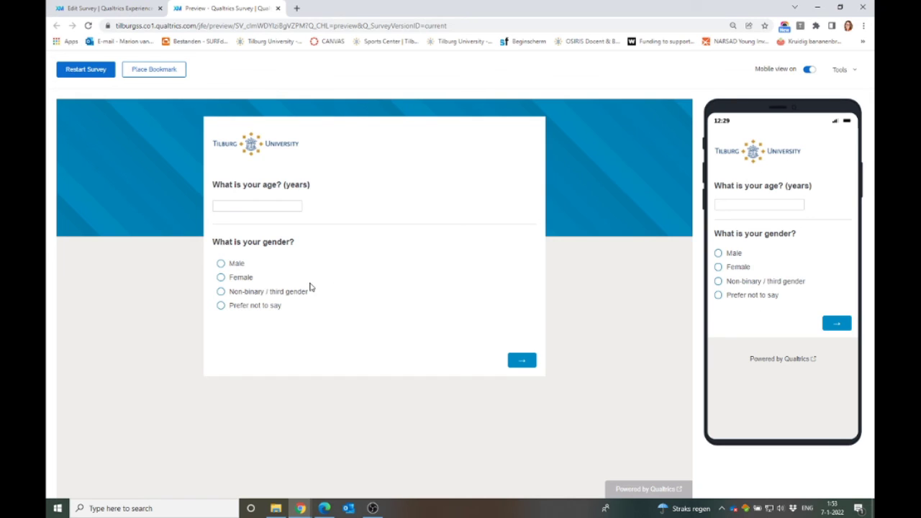
left_click(251, 204)
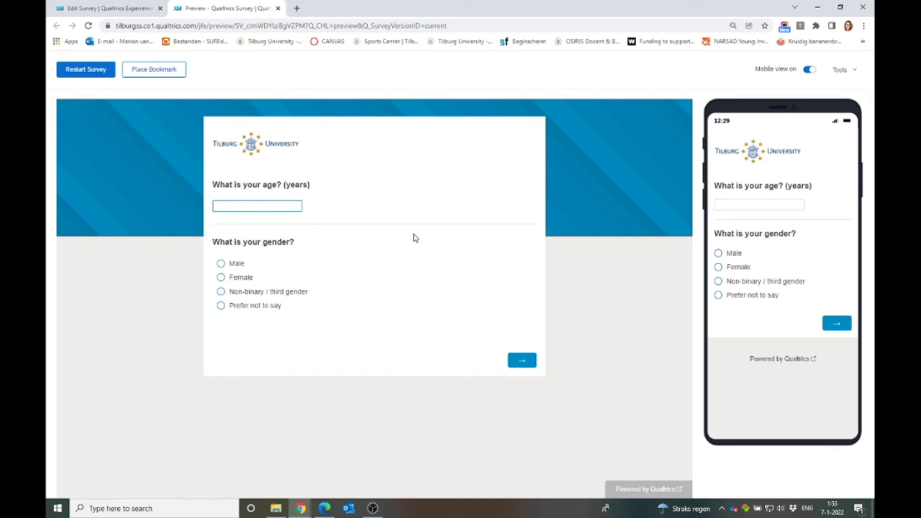
type("25")
left_click(221, 280)
left_click(520, 361)
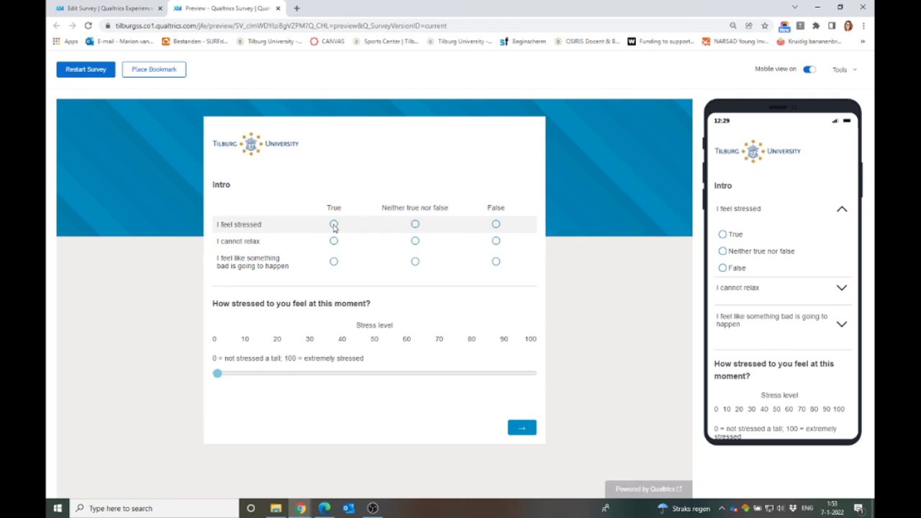
- Answer "Neither true nor false" for "I feel stressed" and False for the other two statements, set the stress slider to about 50, and submit
left_click(415, 224)
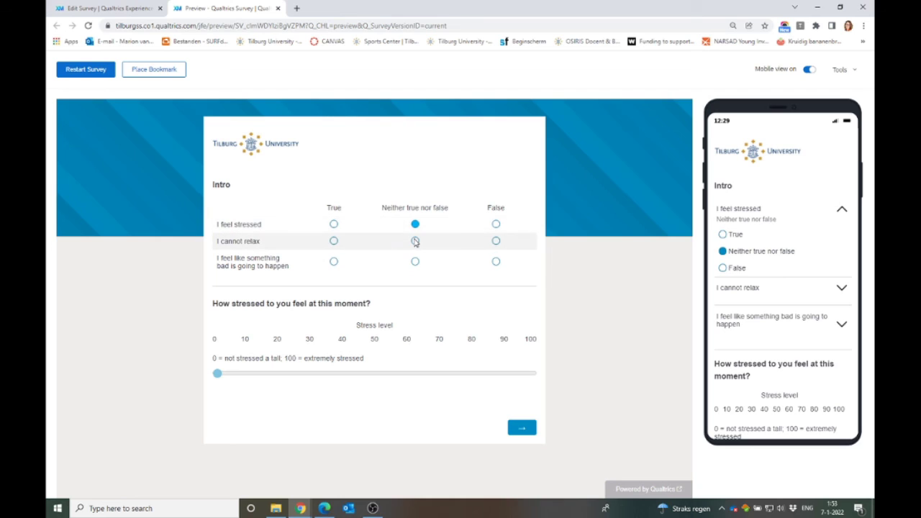
left_click(495, 241)
left_click(487, 264)
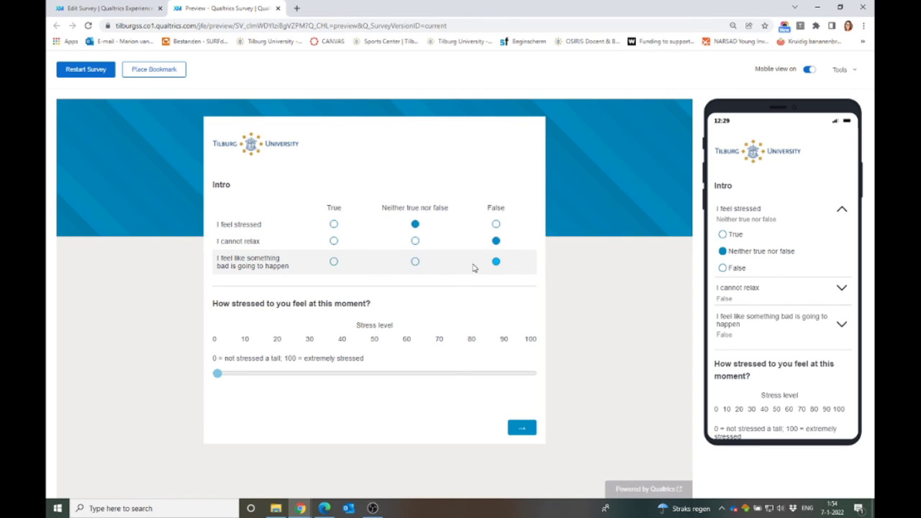
left_click_drag(218, 374, 375, 374)
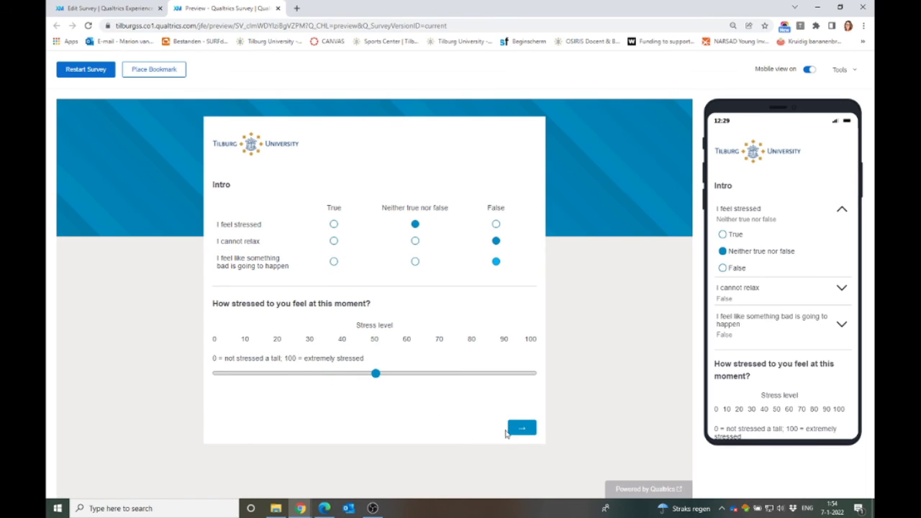
left_click(520, 435)
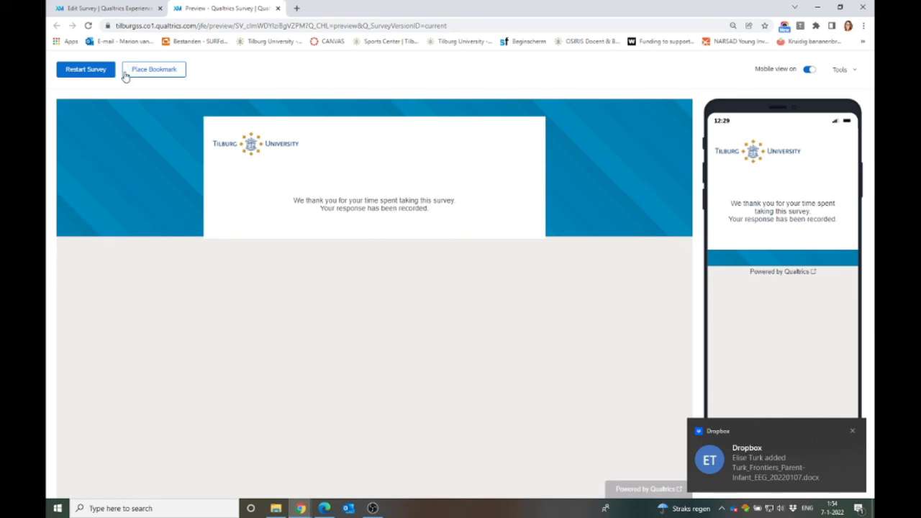
- Restart the survey preview from its first page and return to the survey editor
left_click(115, 8)
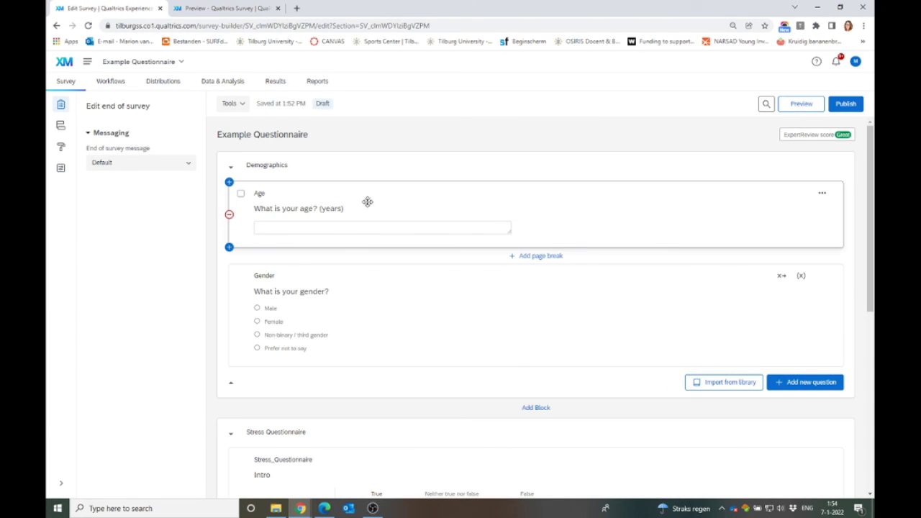
left_click(236, 8)
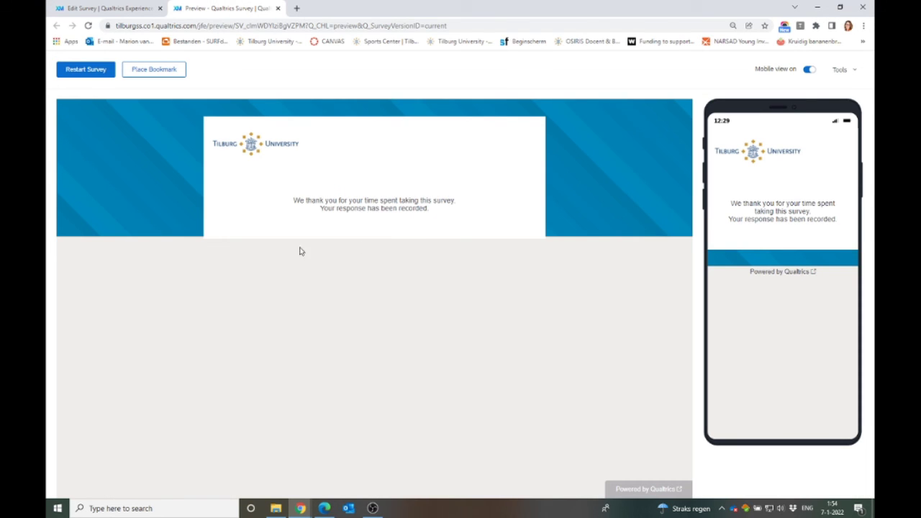
left_click(84, 70)
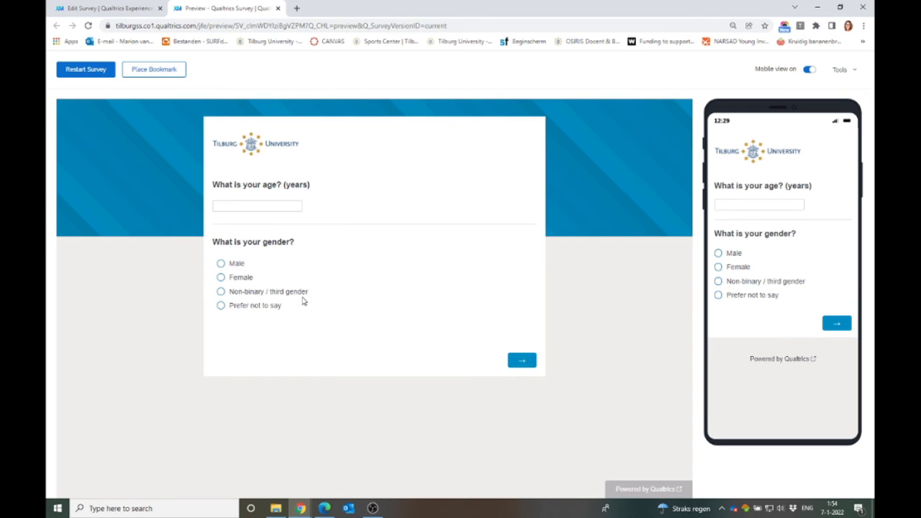
left_click(111, 10)
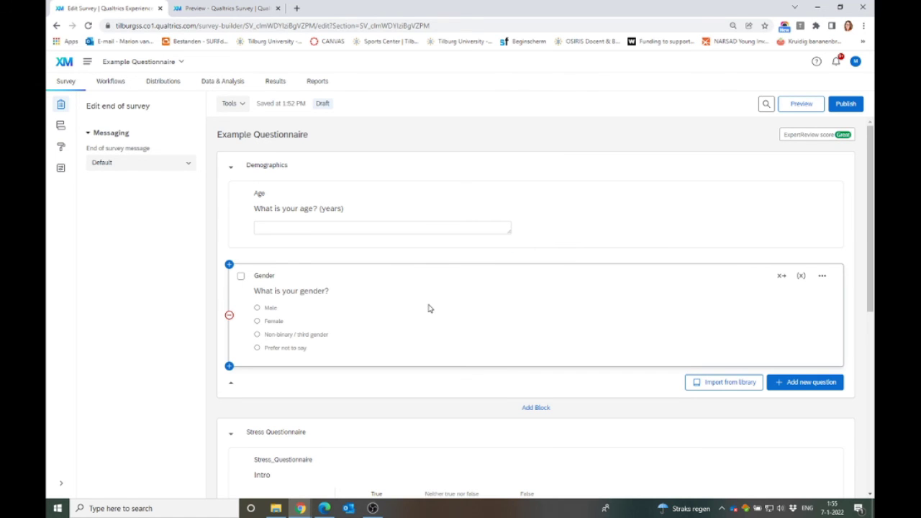
scroll(428, 308, "down", 2)
scroll(428, 308, "up", 2)
scroll(428, 308, "down", 5)
scroll(428, 308, "up", 5)
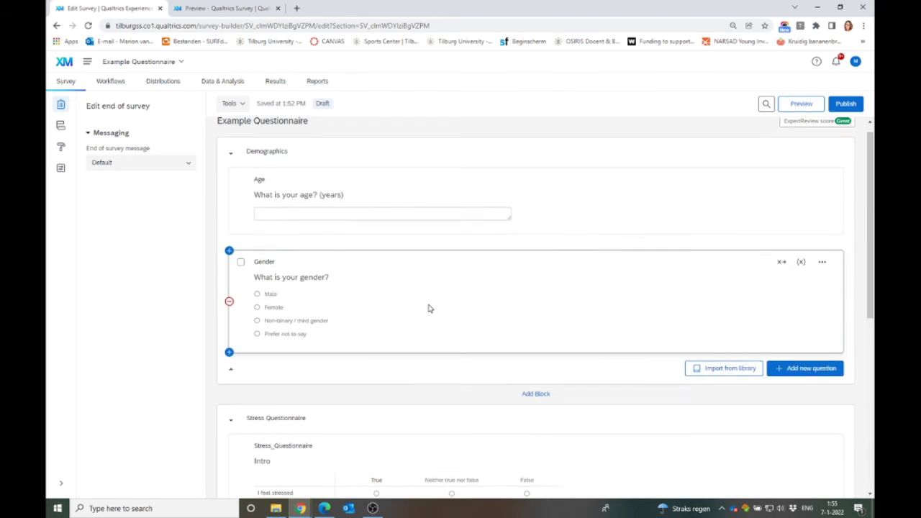